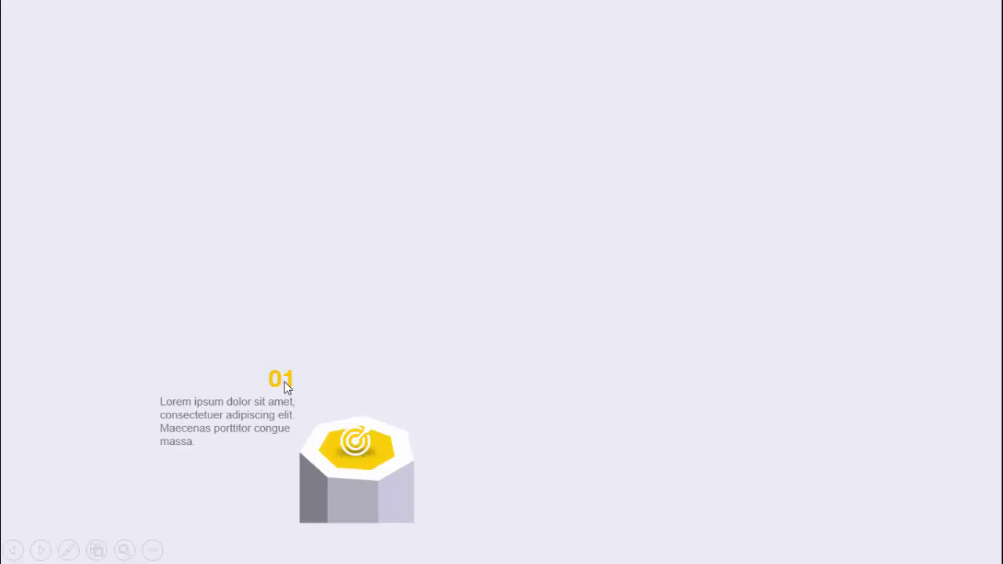
Play the staircase show, revealing pillars 02 and 03, then advance past the infographic
left_click(942, 404)
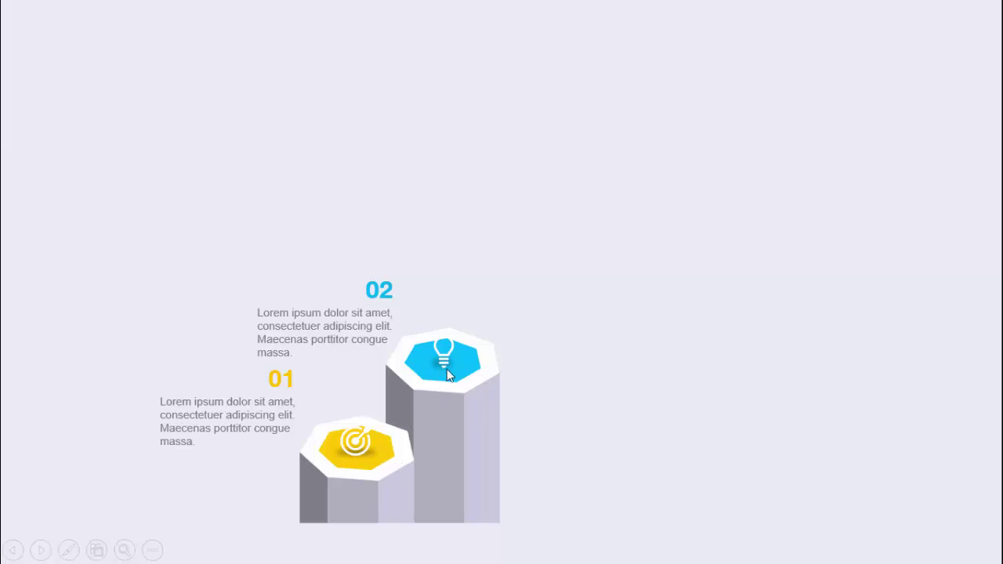
left_click(877, 348)
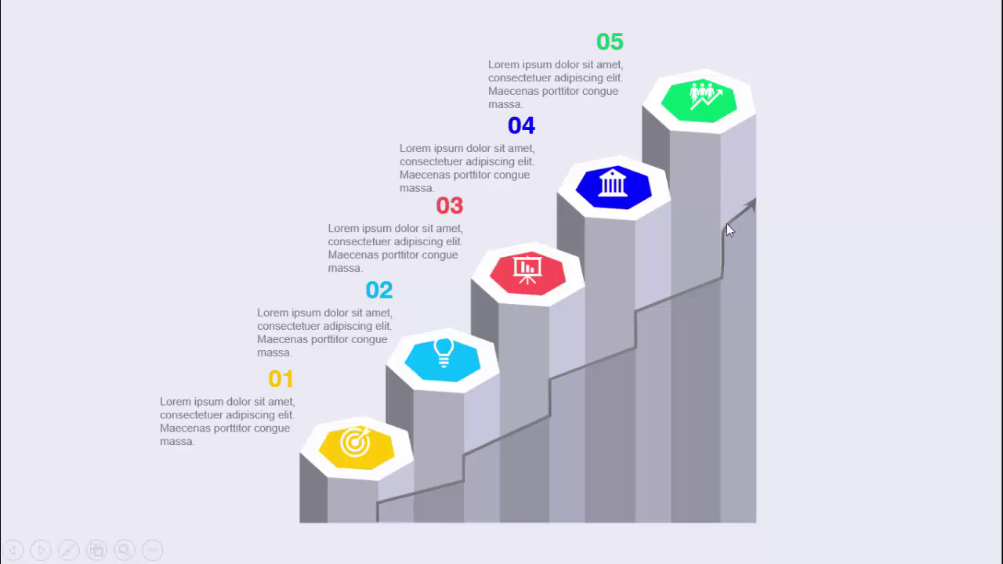
left_click(888, 250)
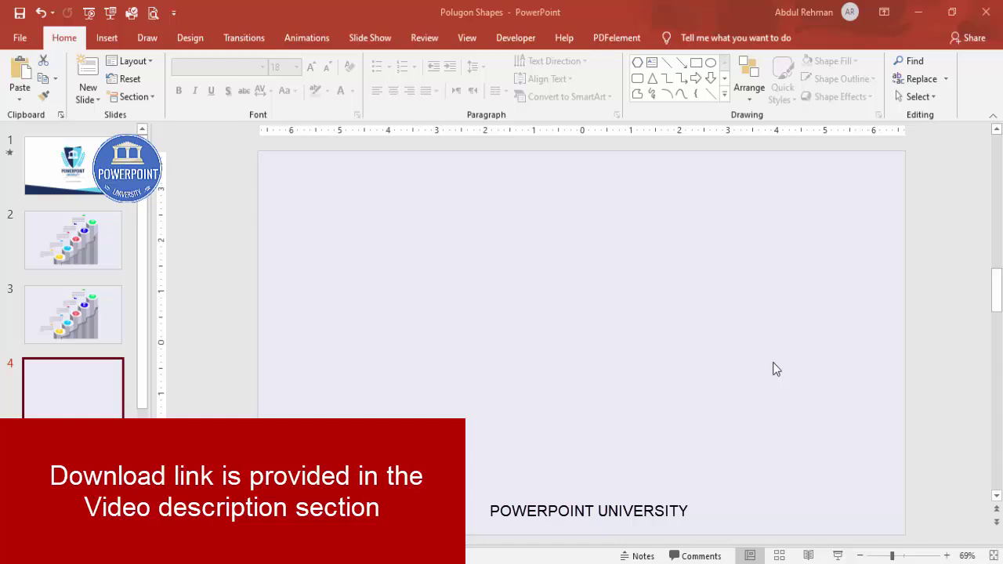
Draw a heptagon near the slide centre with no outline
left_click(107, 38)
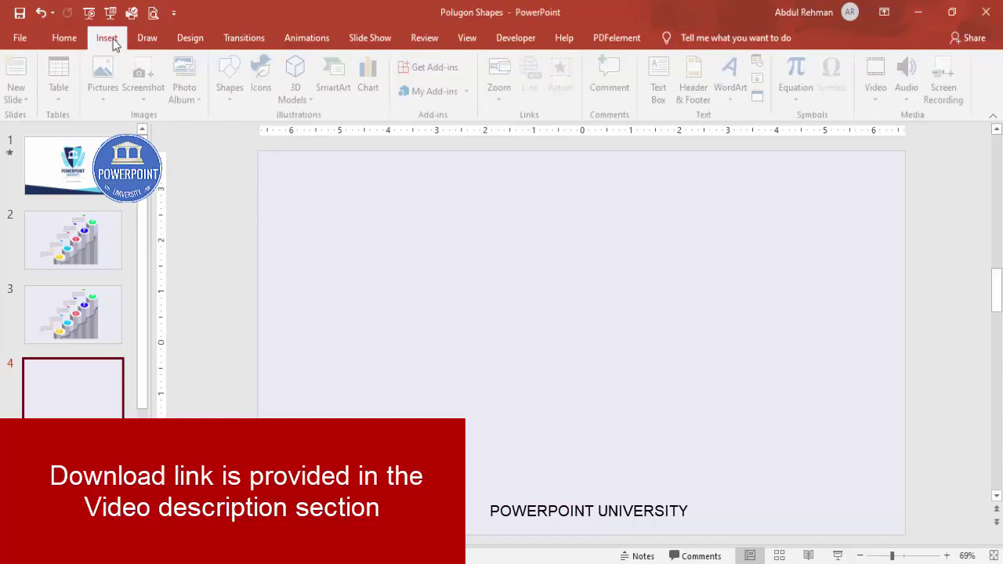
left_click(232, 90)
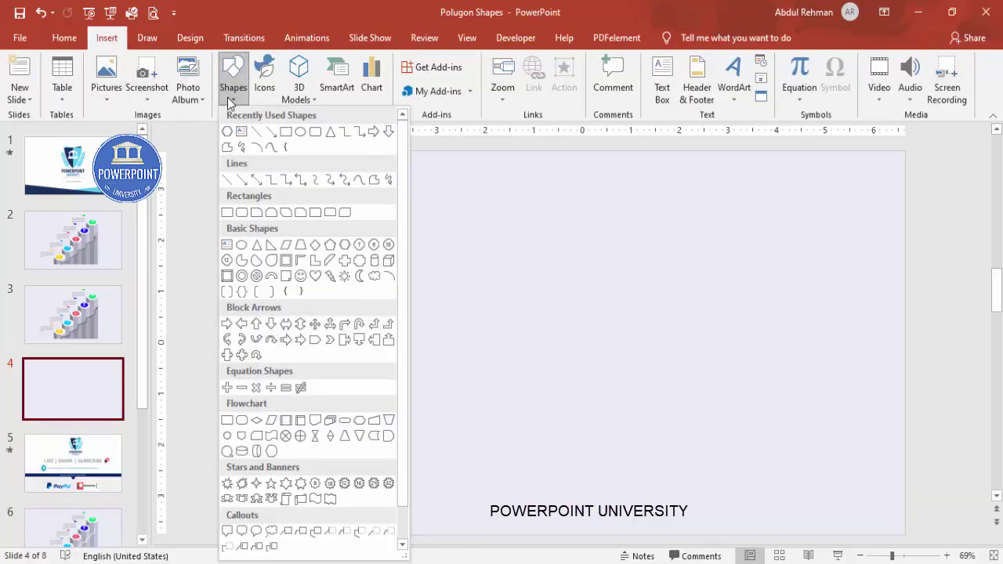
left_click(360, 248)
left_click_drag(482, 272, 540, 330)
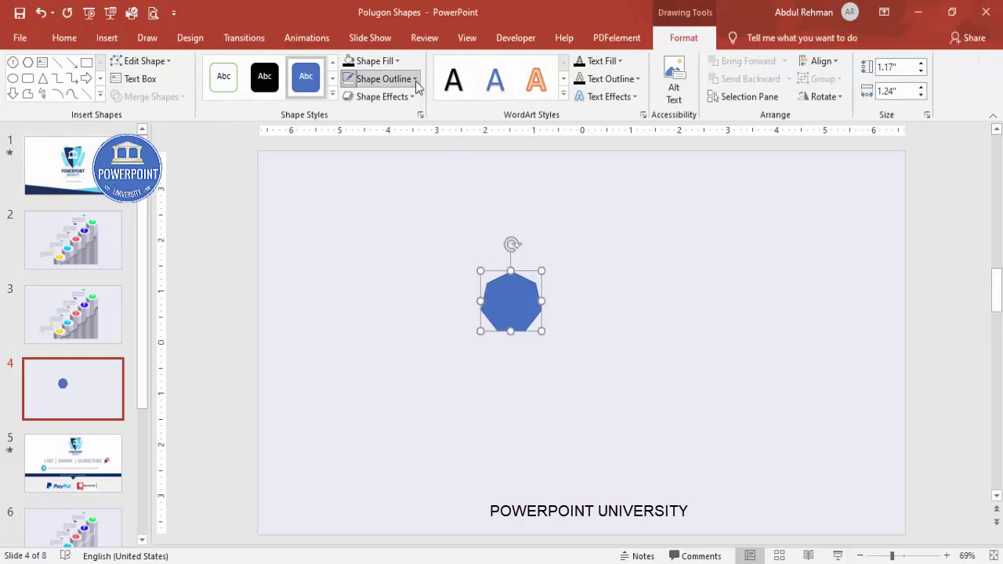
left_click(415, 79)
left_click(404, 248)
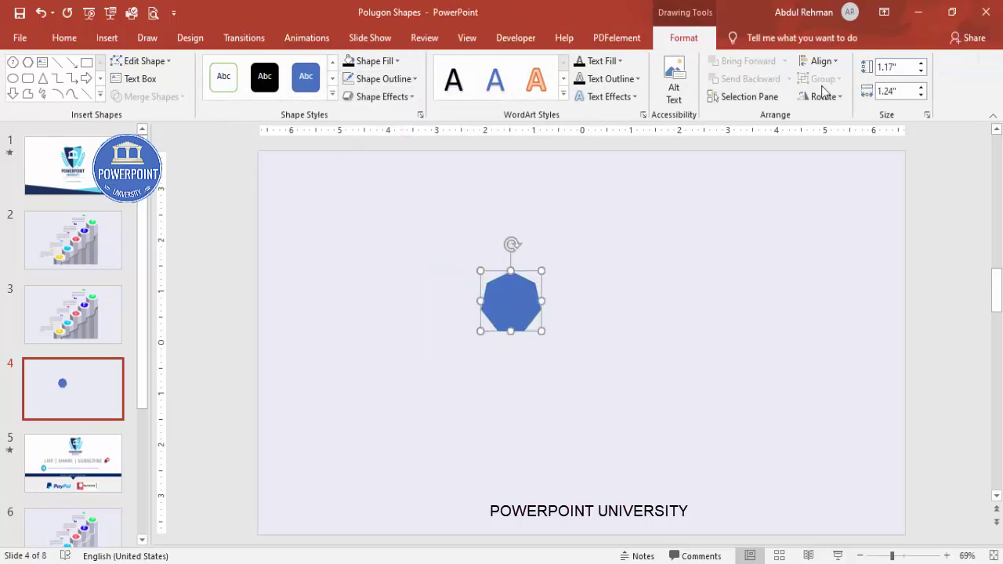
Size the heptagon to 1.5" by 1.5" and move it left of centre
left_click(895, 67)
type("1.")
left_click(907, 87)
type("1")
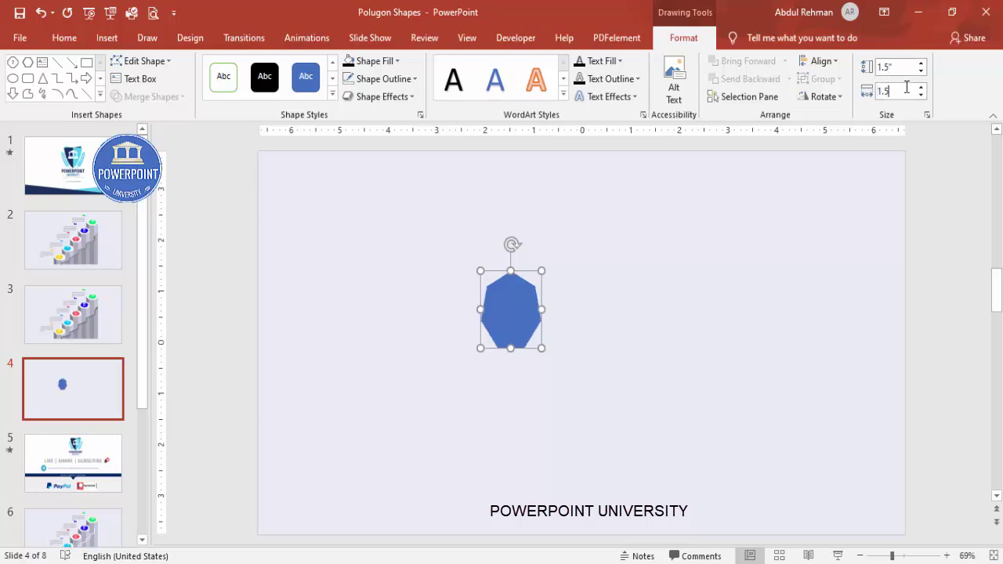
type(".5")
key("Return")
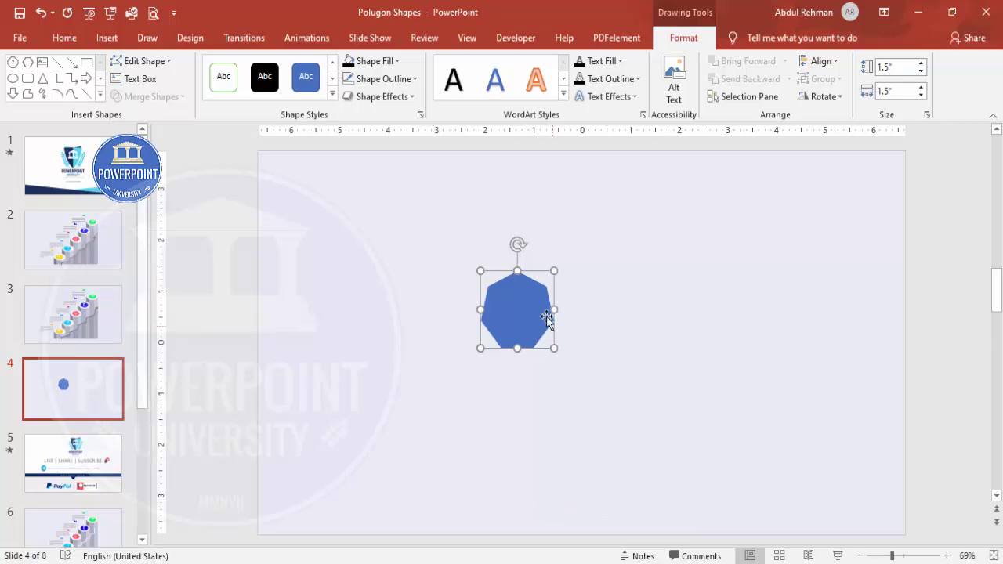
left_click_drag(508, 298, 417, 308)
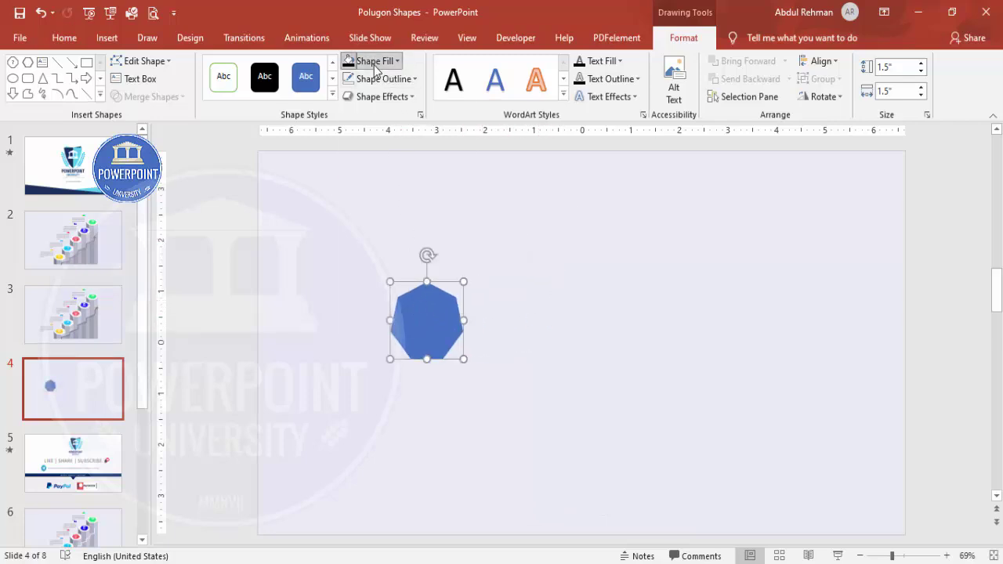
Fill the heptagon white and shift it down and right
left_click(375, 68)
left_click(351, 94)
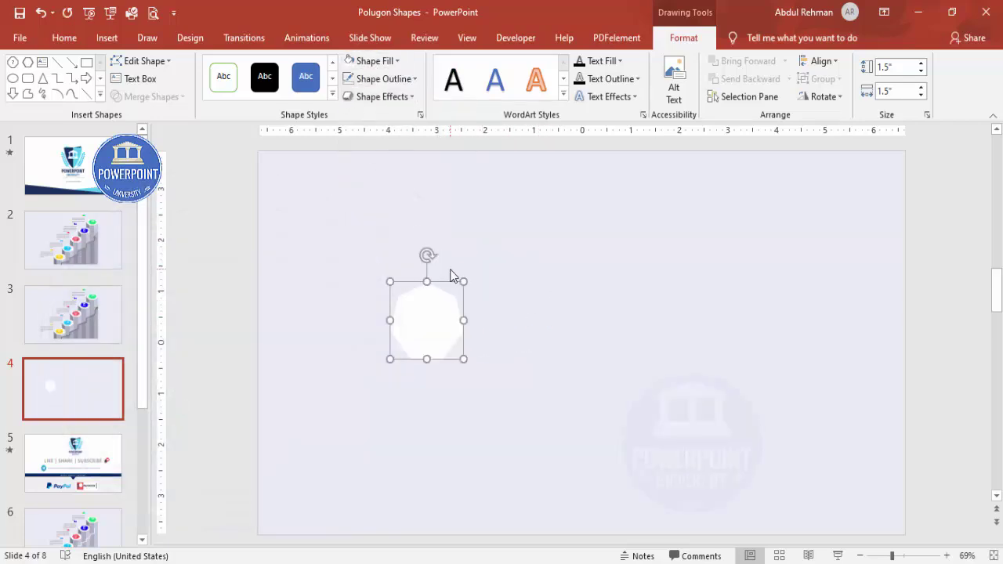
left_click_drag(439, 322, 464, 368)
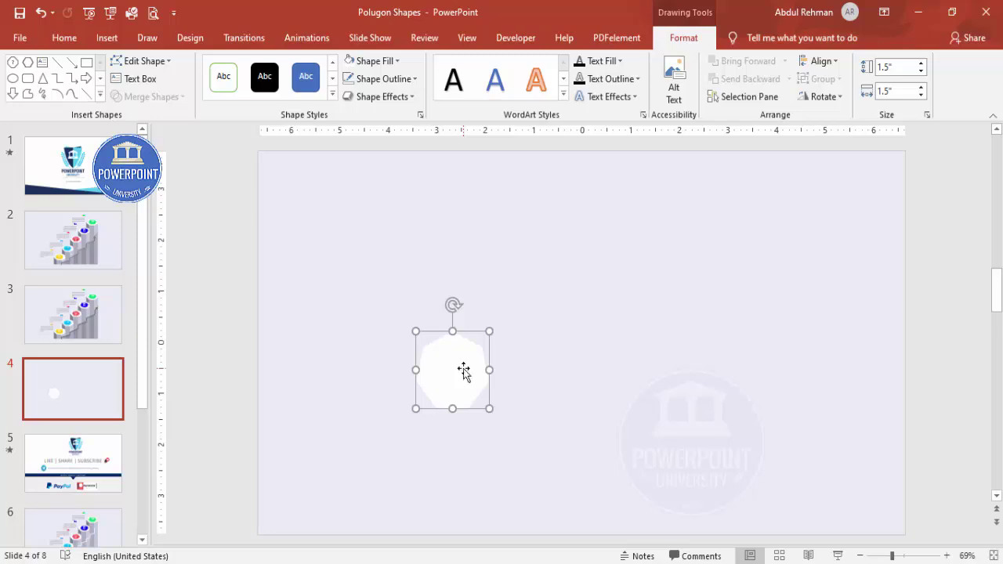
Apply the Isometric: Top Up 3-D rotation preset to the white heptagon
right_click(464, 370)
left_click(522, 338)
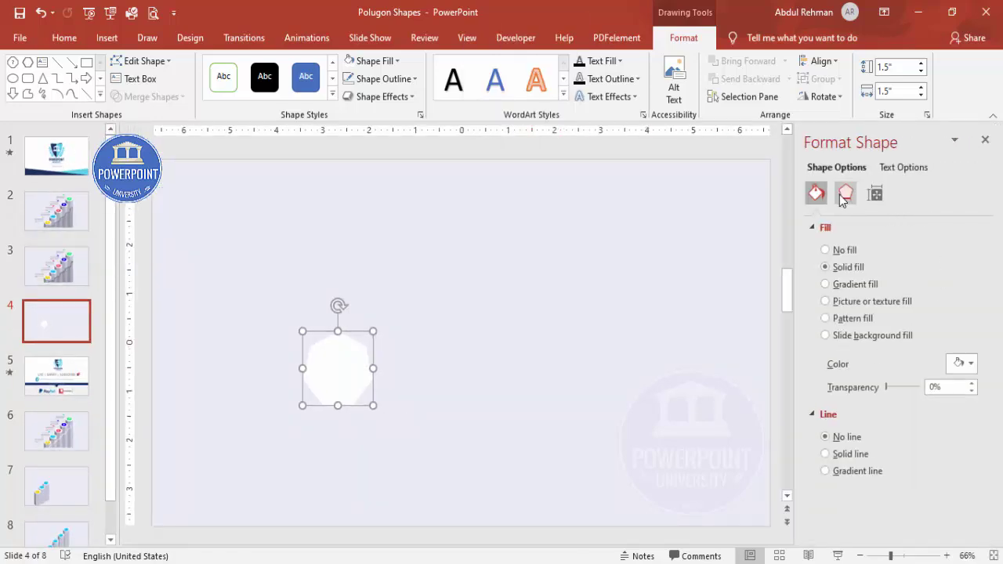
left_click(844, 196)
left_click(813, 331)
left_click(811, 332)
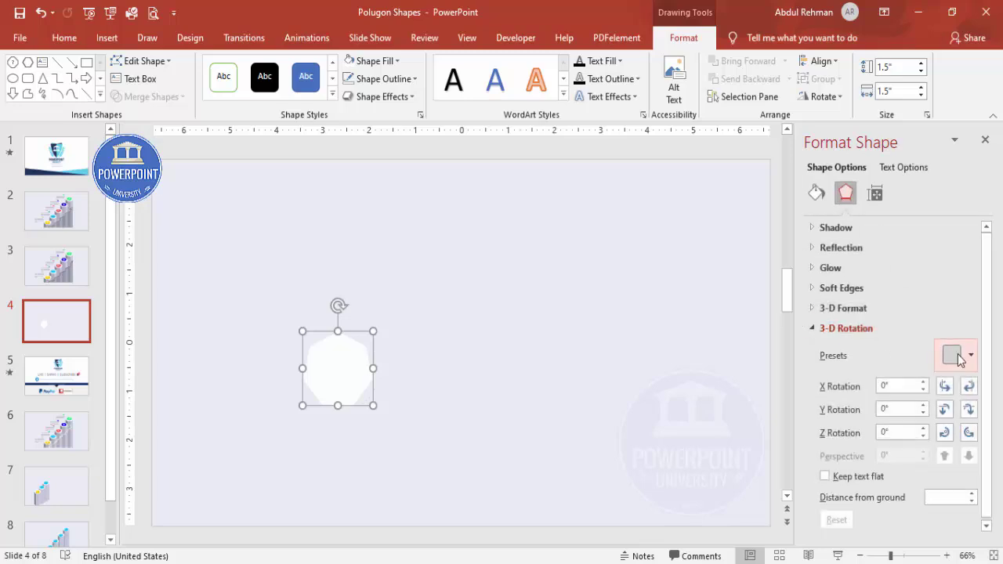
left_click(960, 356)
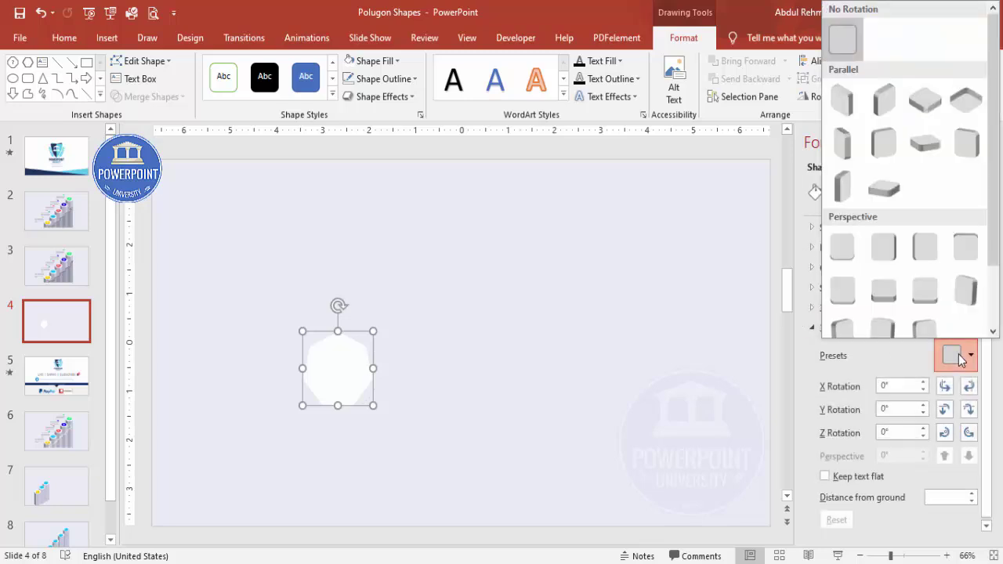
left_click(927, 119)
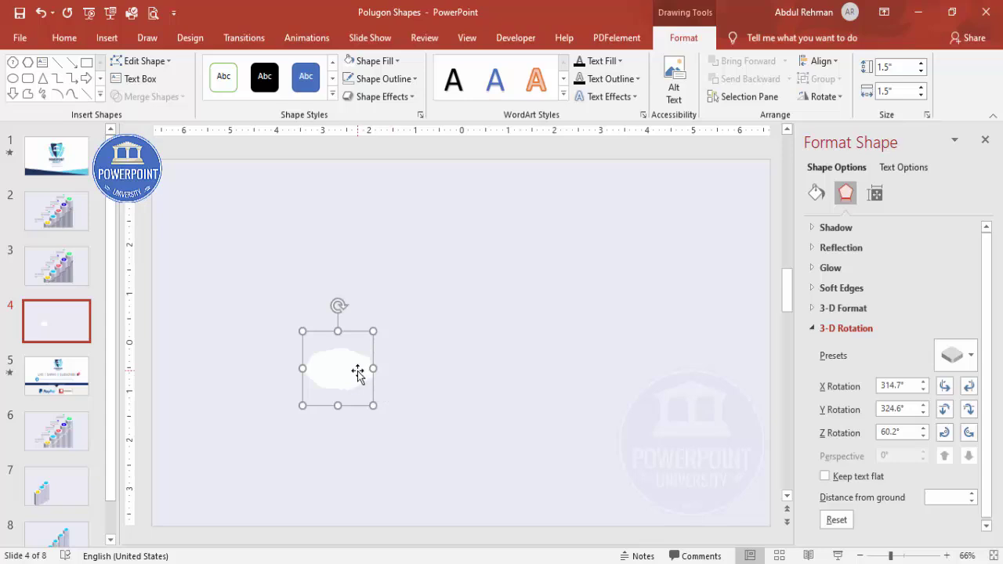
Duplicate the tilted heptagon and fill the copy light lavender
left_click_drag(355, 376, 455, 374)
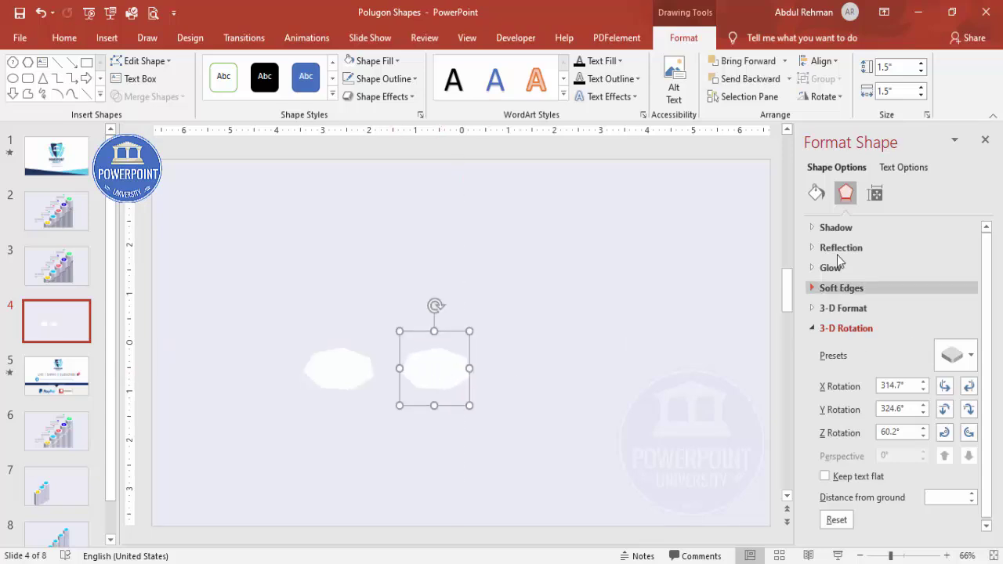
left_click(816, 193)
left_click(963, 363)
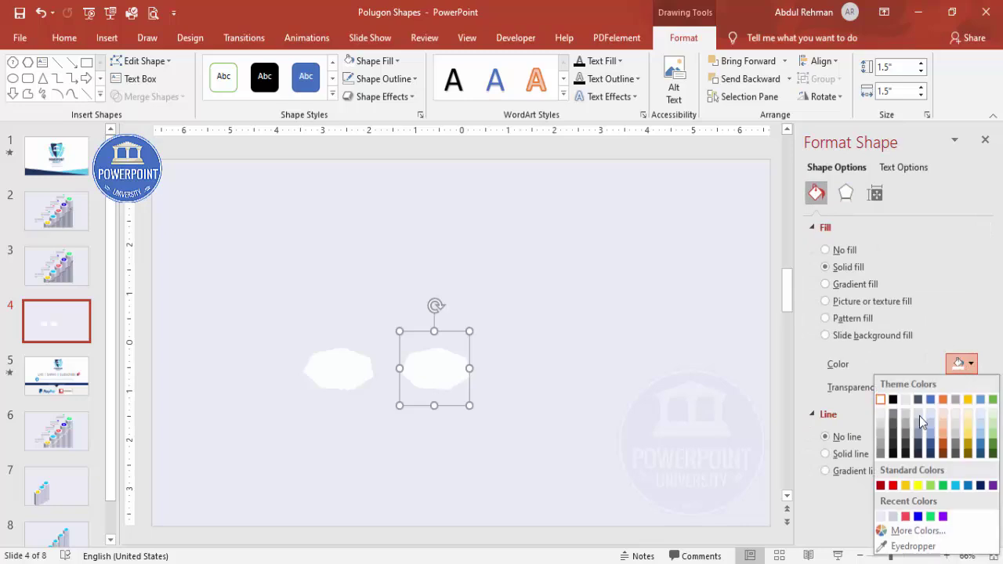
left_click(894, 517)
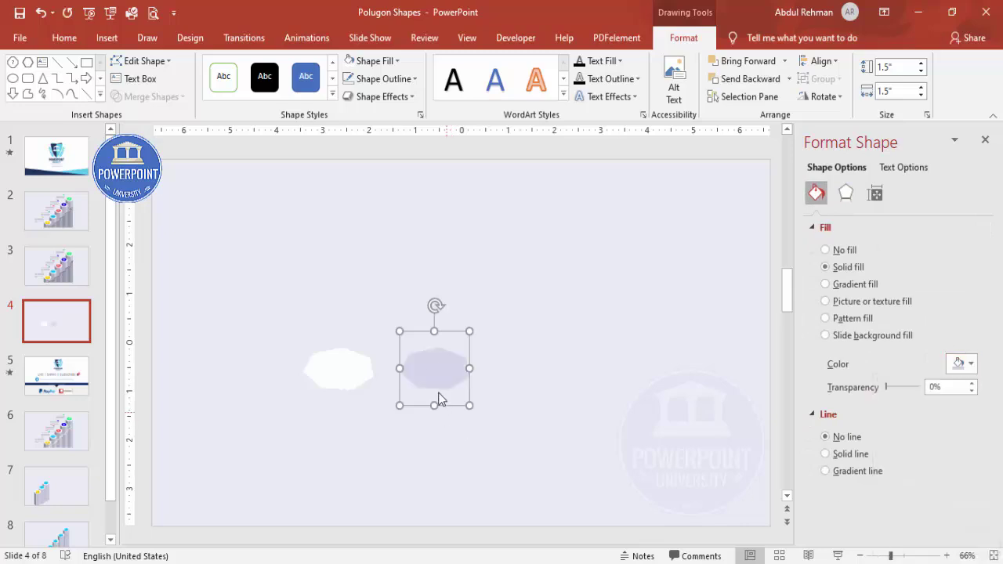
Give the lavender copy a 200 pt 3-D depth and move it beneath the white heptagon
left_click(846, 196)
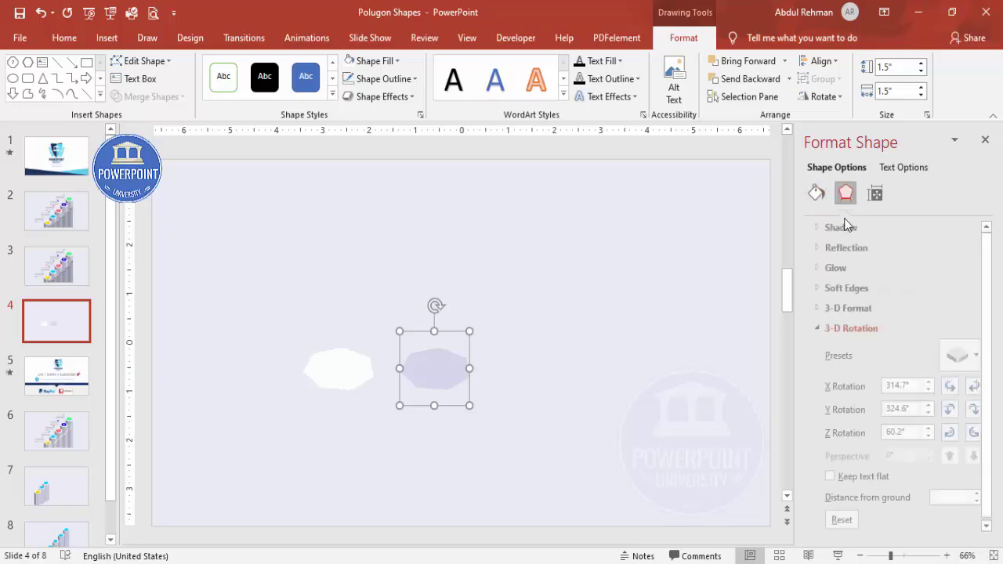
left_click(812, 311)
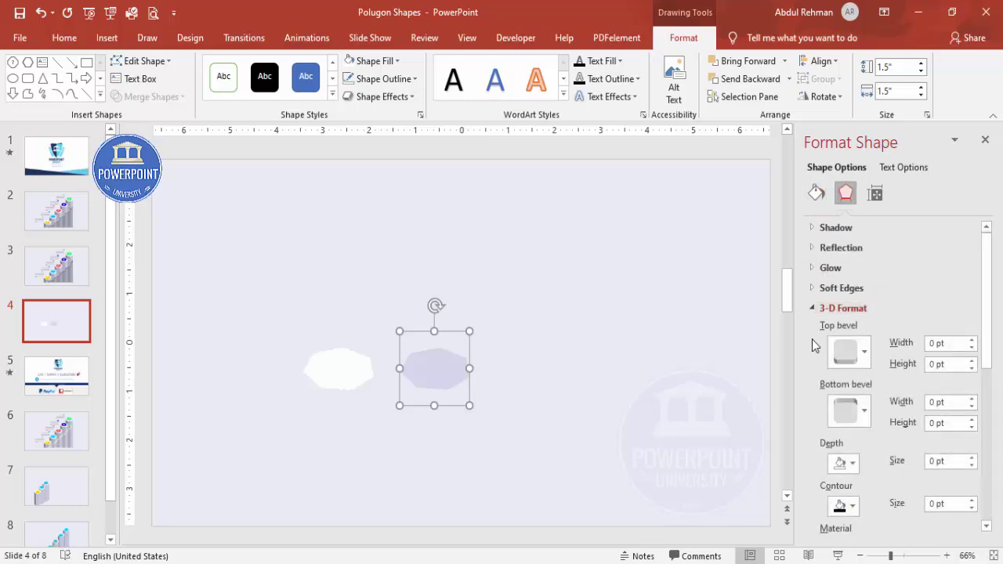
left_click(962, 462)
type("200")
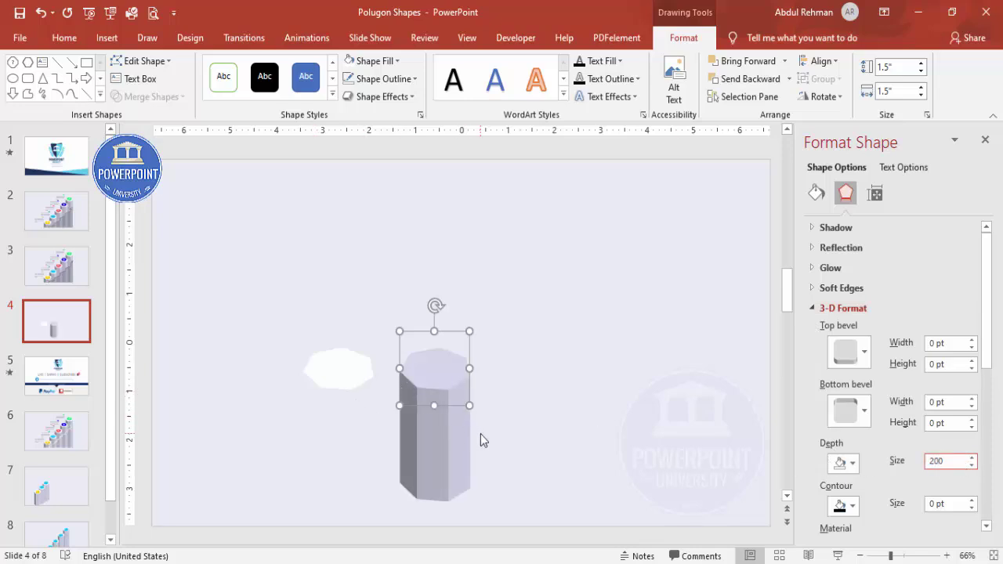
left_click_drag(449, 441, 365, 464)
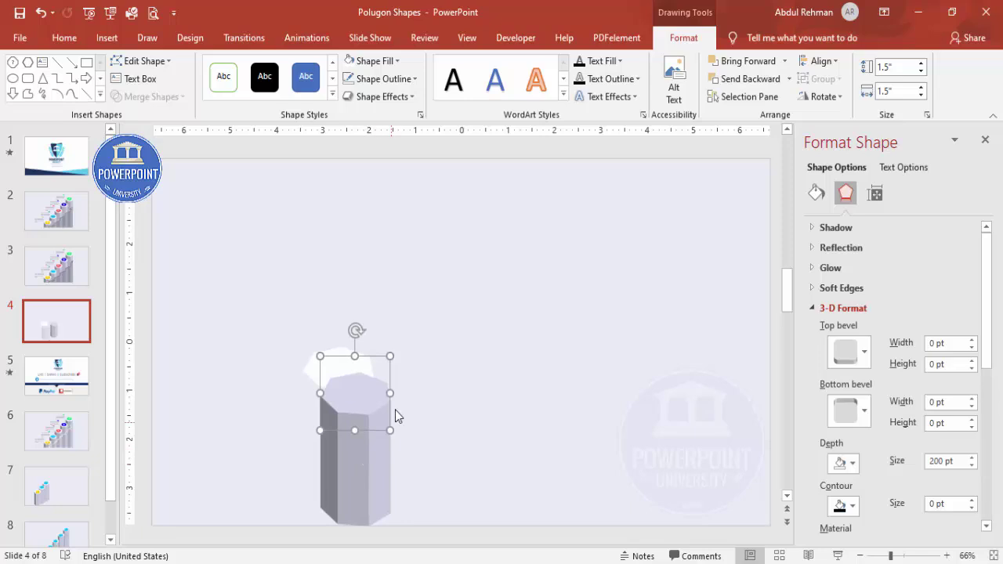
left_click(329, 352)
left_click(329, 353)
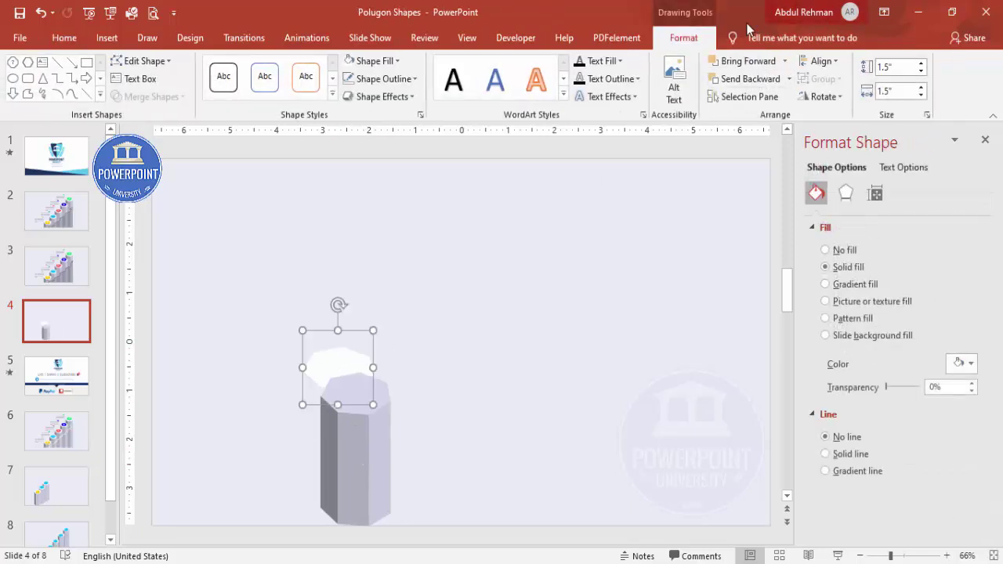
Bring the top heptagon to front, fill it green, and set it on the pillar's top
left_click(785, 61)
left_click(757, 99)
left_click_drag(336, 365, 353, 389)
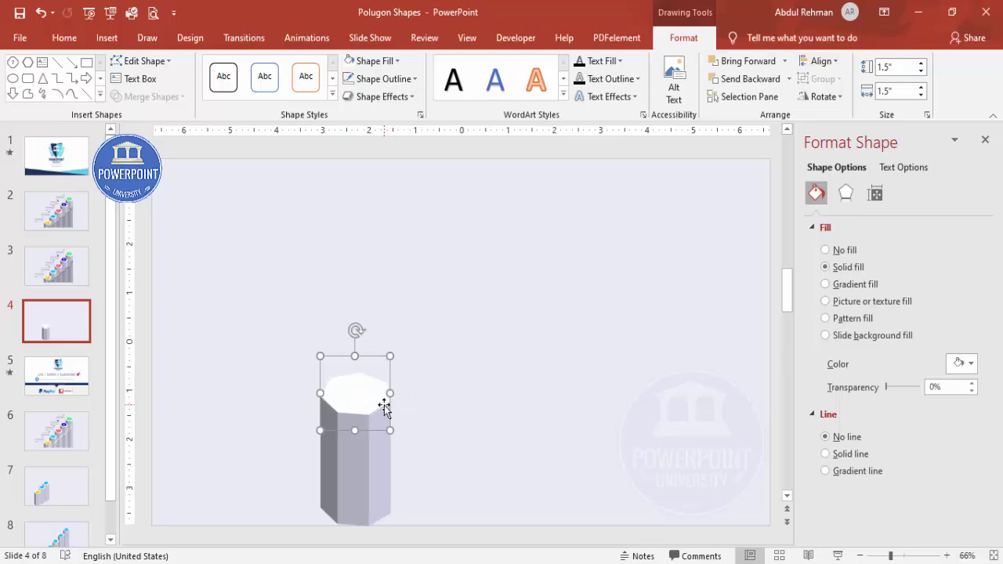
left_click_drag(366, 410, 471, 335)
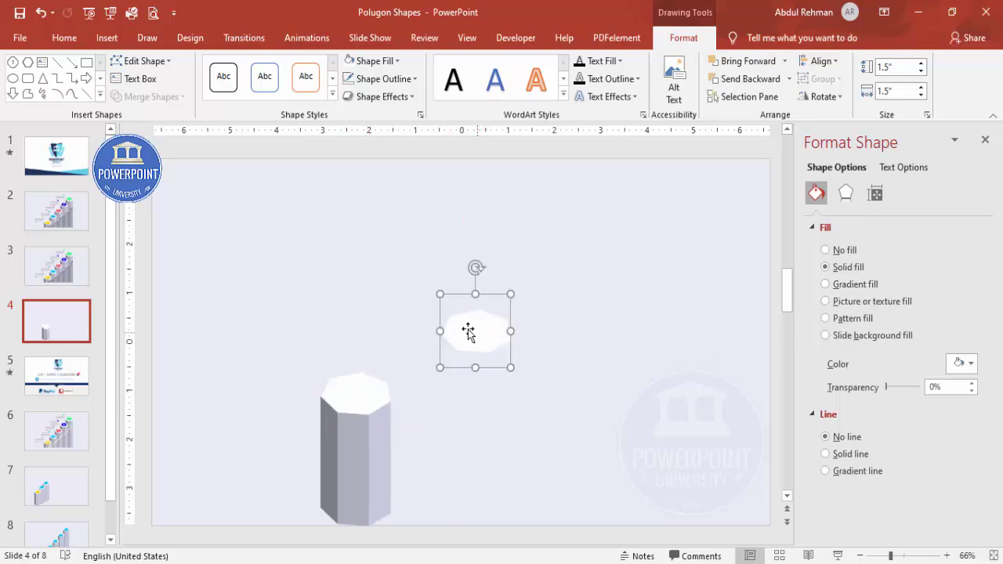
left_click(439, 291)
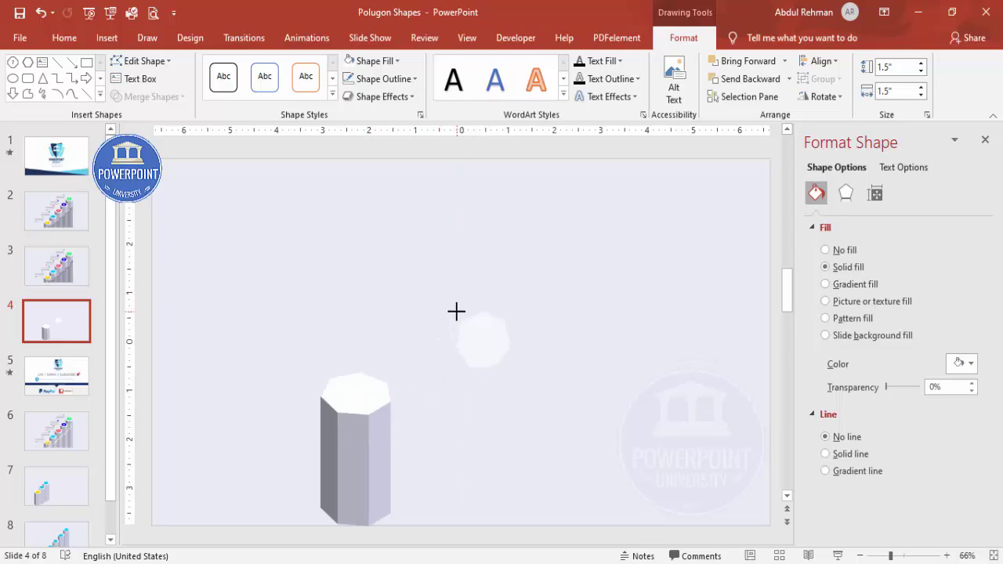
left_click(462, 318)
left_click(371, 61)
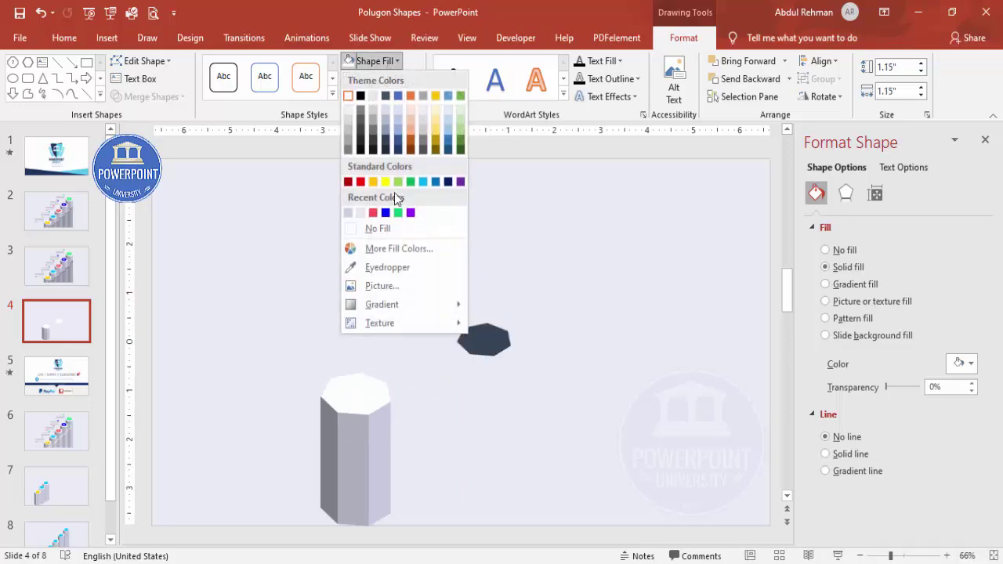
left_click(398, 212)
left_click_drag(487, 336, 367, 391)
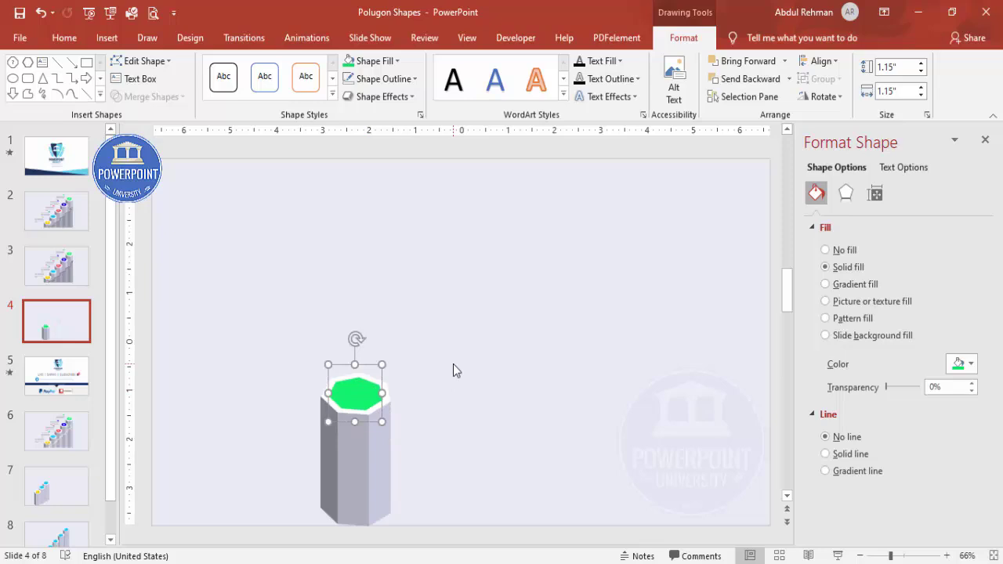
Duplicate the green-capped pillar to the right of the original
left_click(453, 364)
left_click_drag(388, 447, 296, 544)
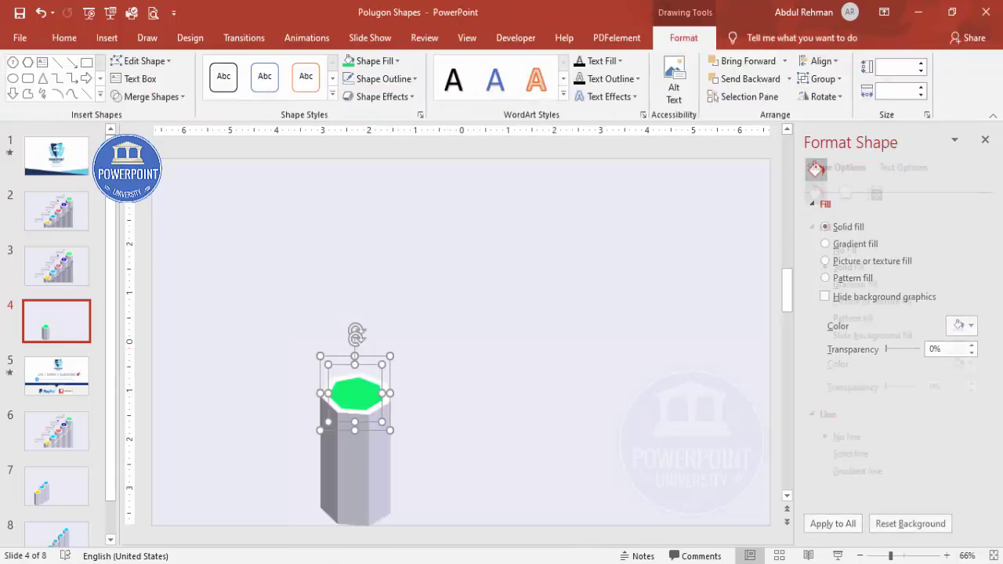
left_click(363, 426)
left_click_drag(363, 426, 457, 441)
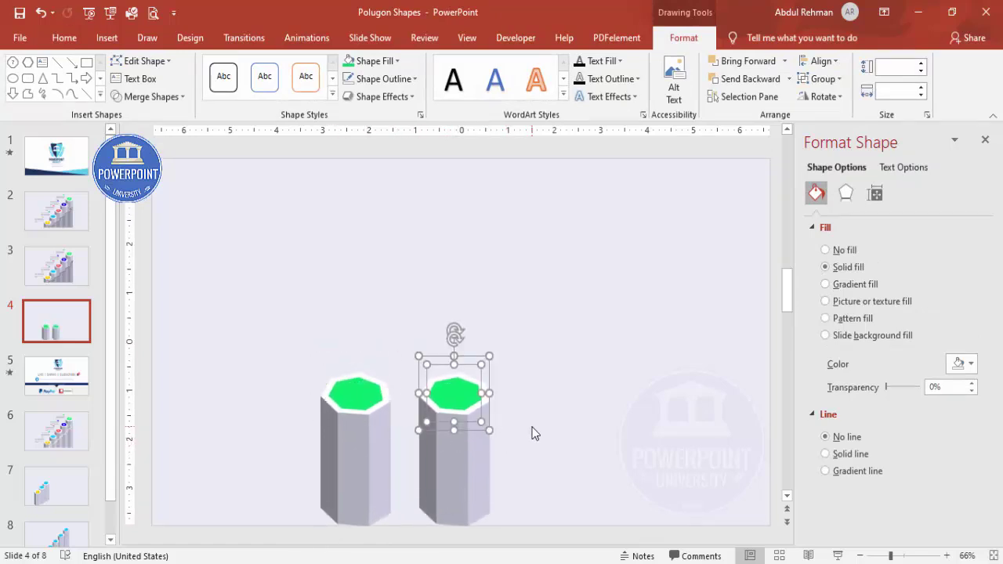
Set the second pillar's 3-D depth to 300 pt
left_click(533, 432)
left_click(460, 445)
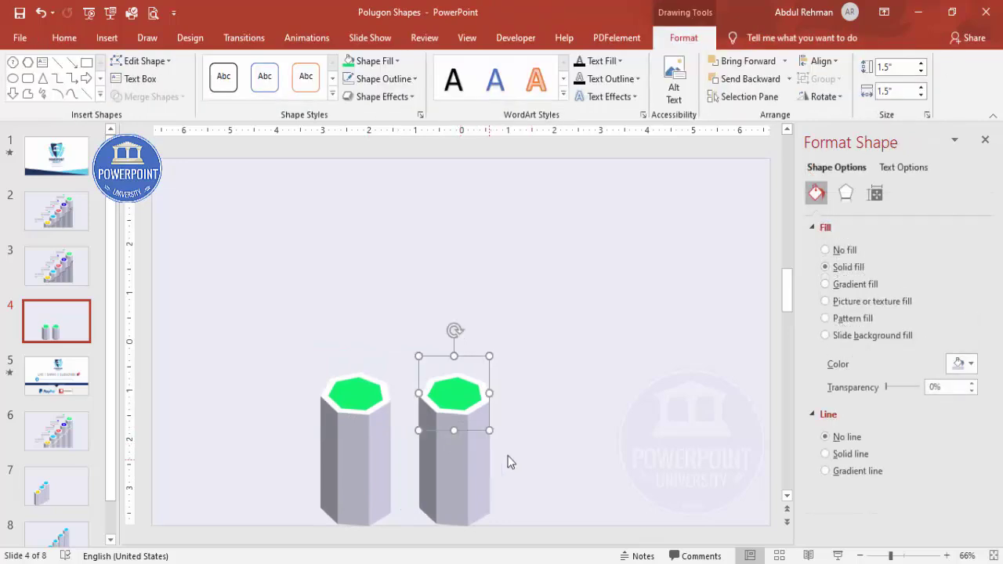
left_click(847, 193)
left_click_drag(953, 461, 765, 460)
type("300")
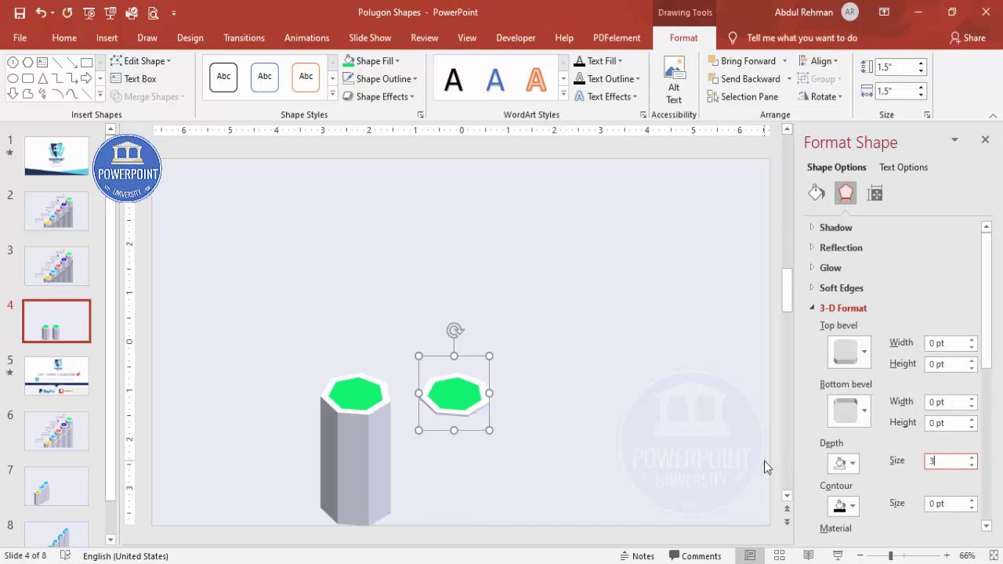
left_click(565, 317)
Move the taller pillar up-left against the first and send it to the back
left_click_drag(536, 285, 411, 542)
left_click_drag(461, 431, 425, 374)
scroll(616, 222, "up", 1)
left_click(693, 46)
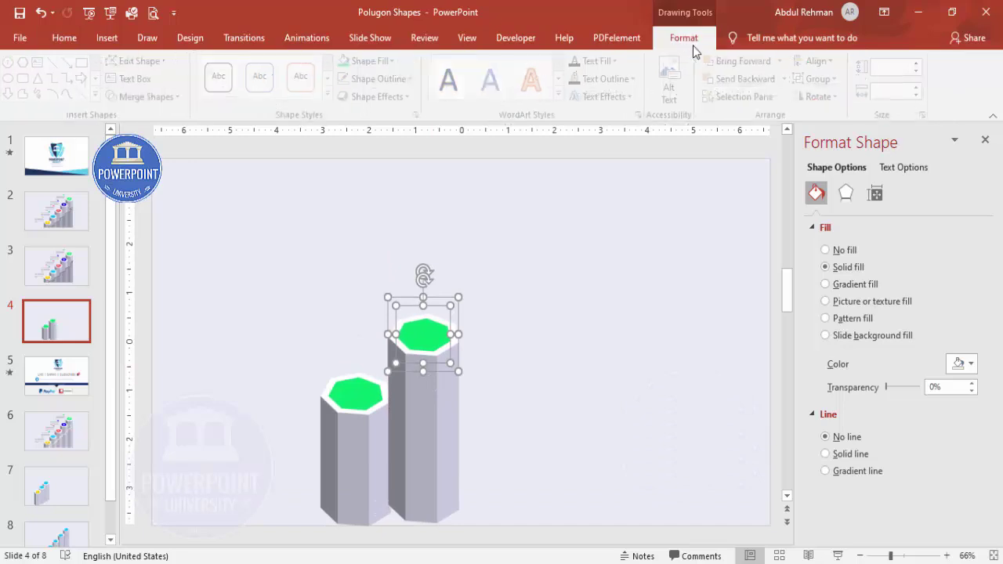
left_click(789, 78)
left_click(758, 117)
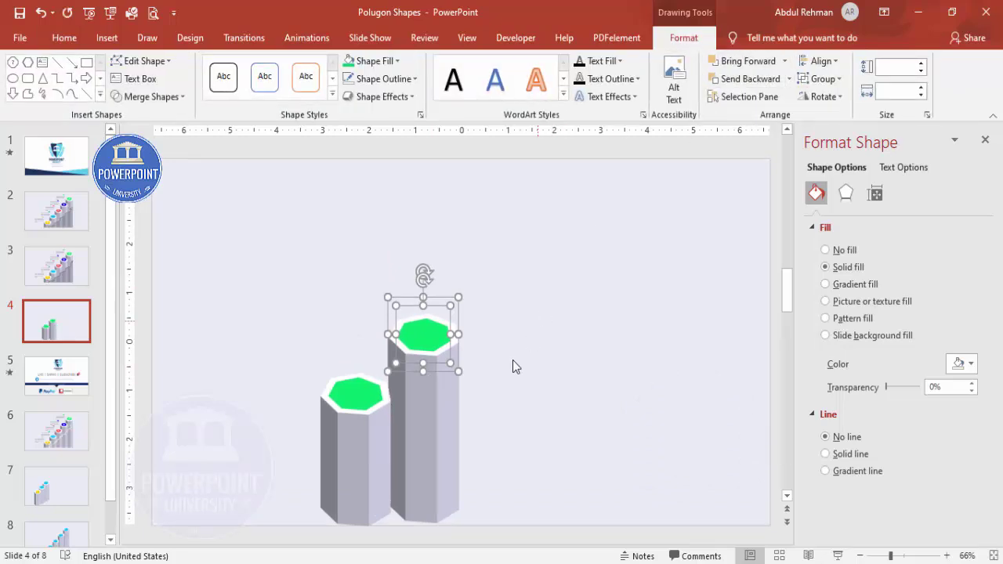
left_click_drag(433, 417, 420, 419)
left_click(420, 422)
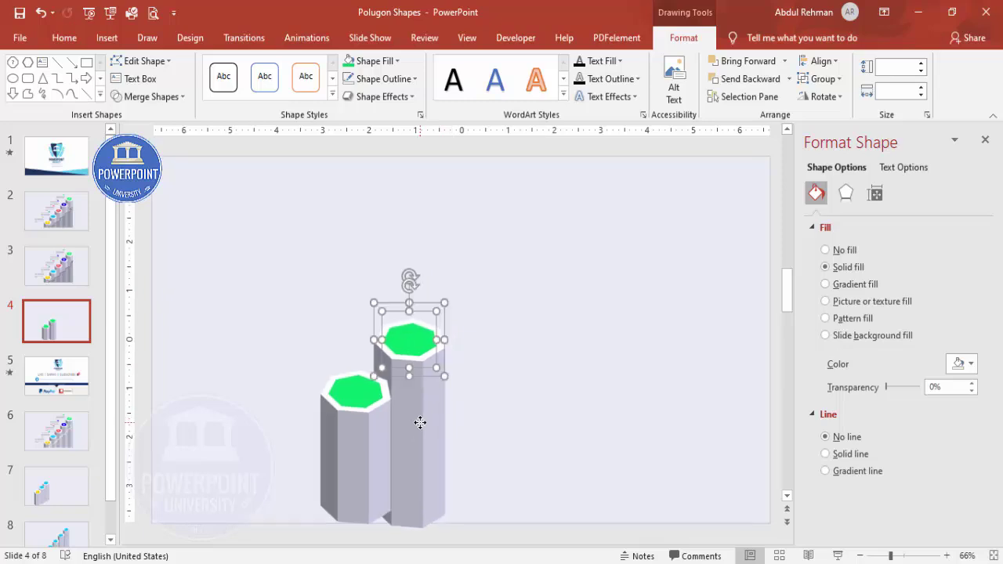
Fill the second pillar's top red and duplicate the pillar to the right
left_click(464, 412)
double_click(398, 334)
left_click(375, 60)
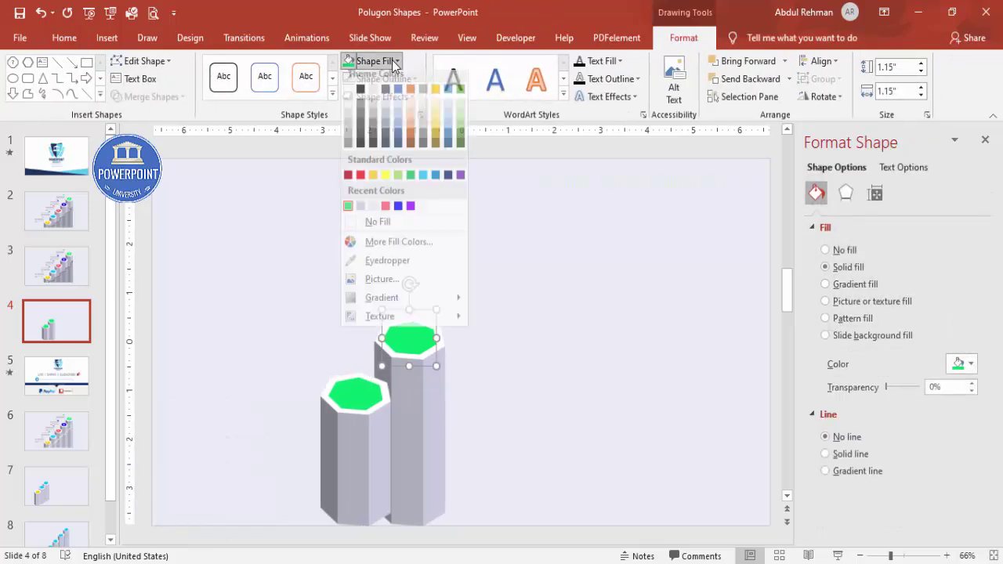
left_click(386, 213)
left_click(482, 296)
left_click_drag(476, 274, 381, 540)
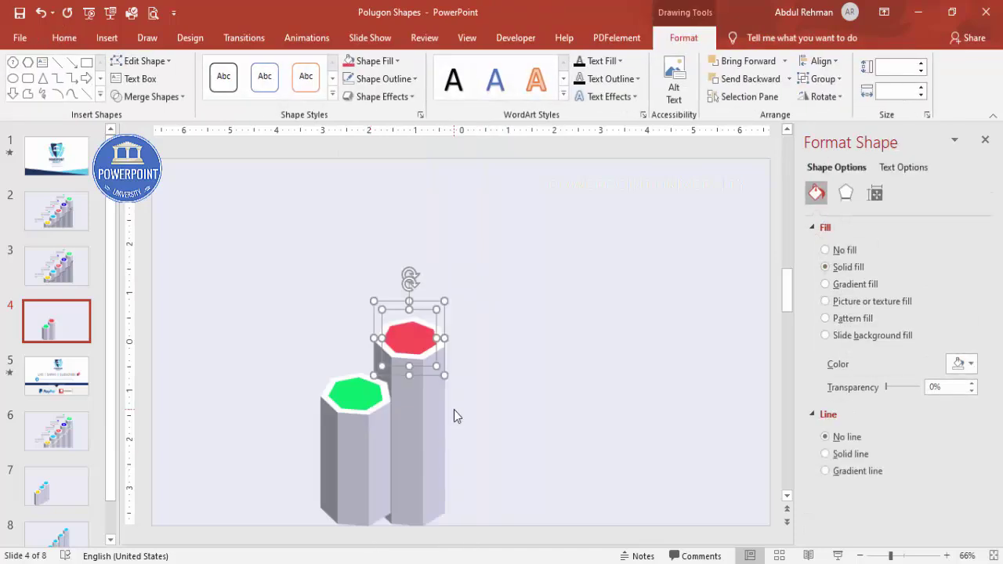
left_click_drag(441, 416, 524, 403)
Set the third pillar's 3-D depth to 400 pt
left_click(522, 399)
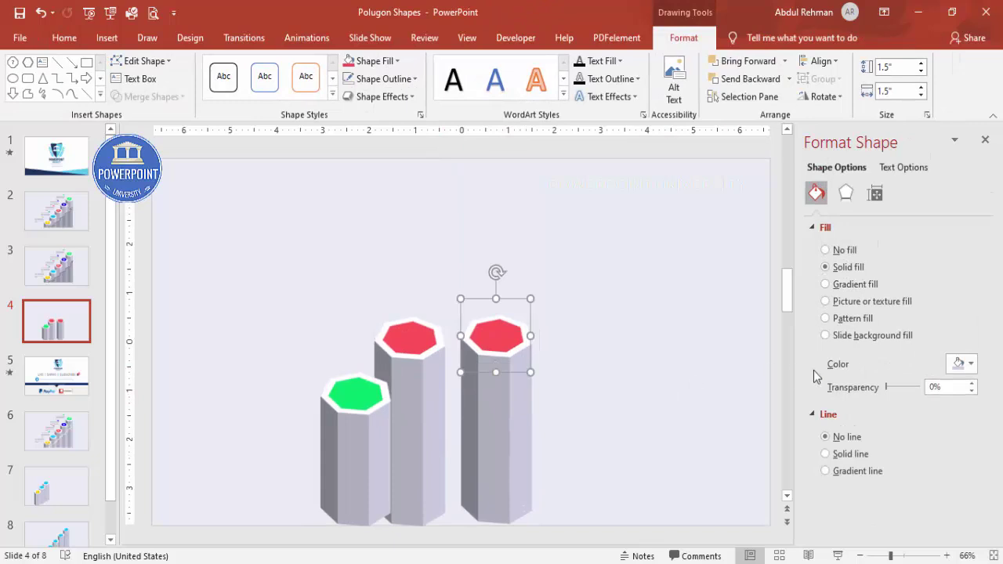
left_click(844, 195)
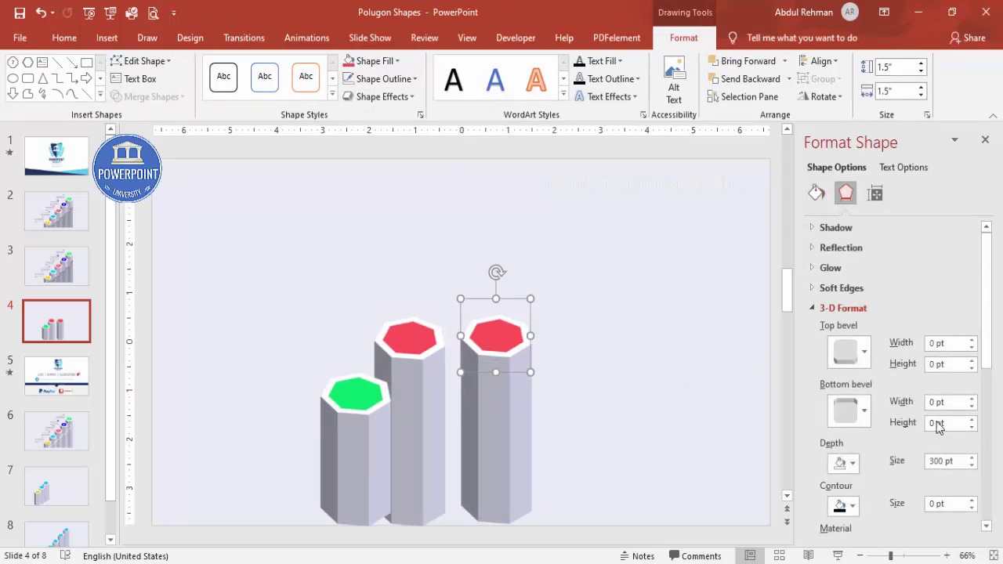
left_click(955, 459)
type("400")
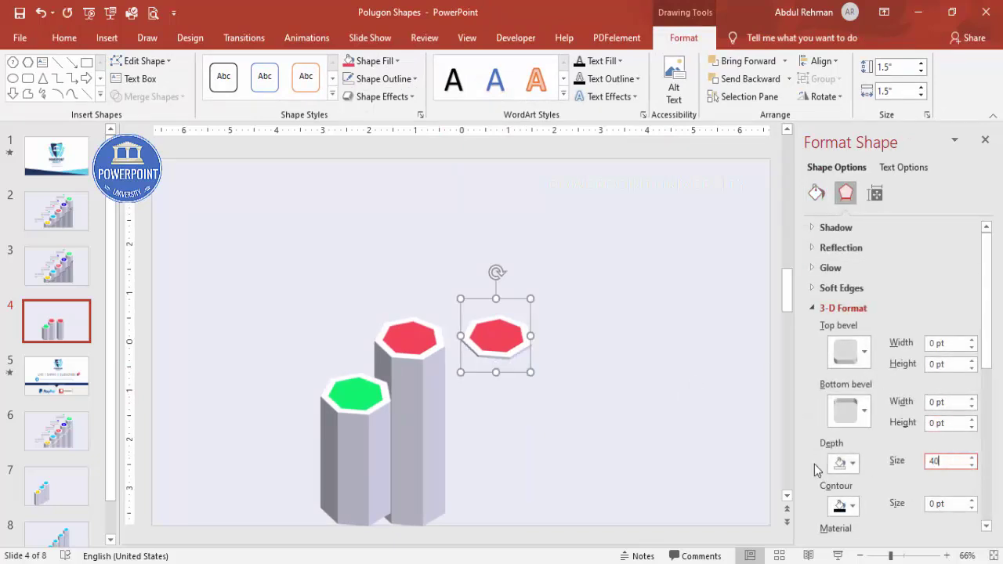
left_click(564, 287)
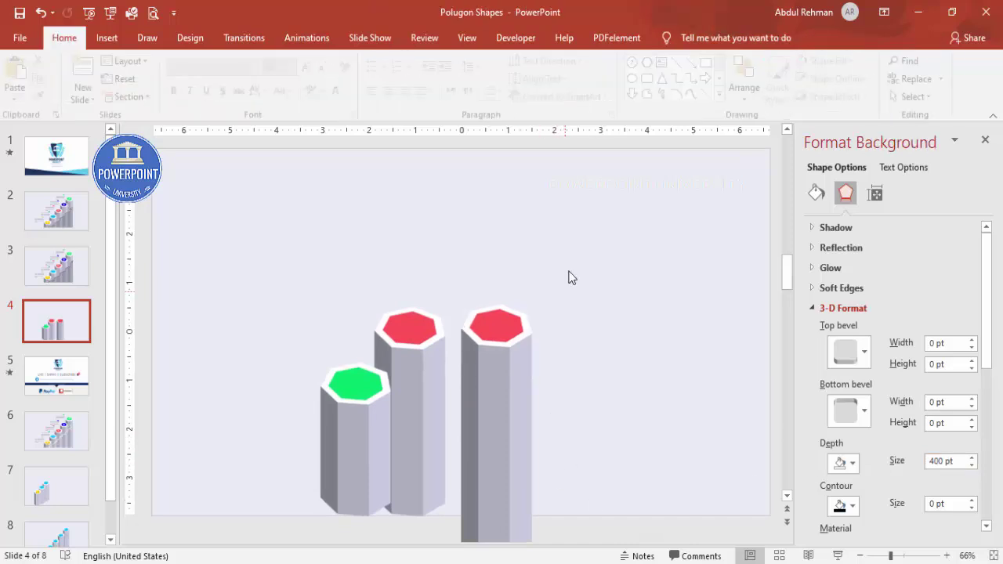
left_click(484, 397)
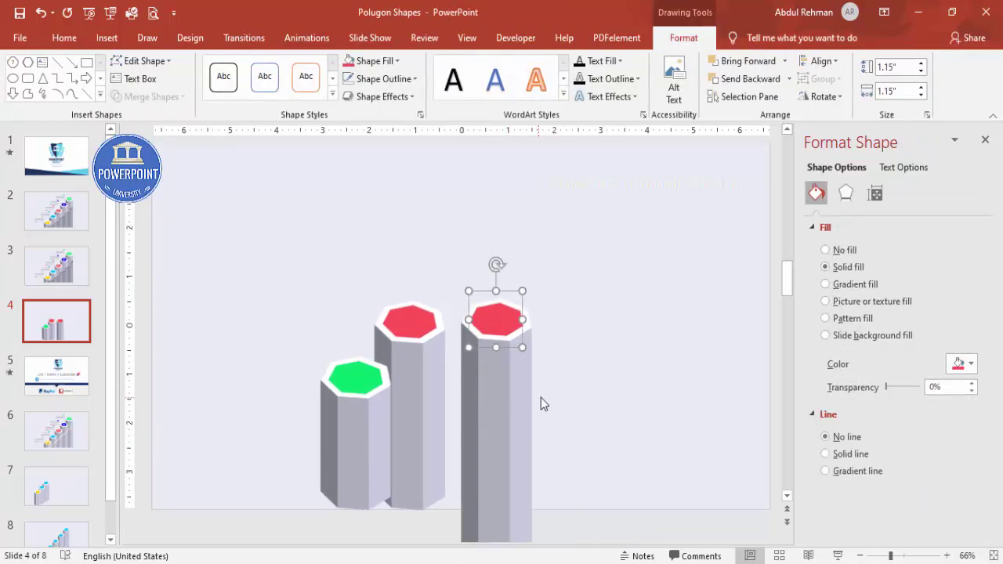
left_click(511, 410, "shift")
Step the third pillar up-left behind the second, then place a copy to its right
left_click_drag(497, 452, 475, 390)
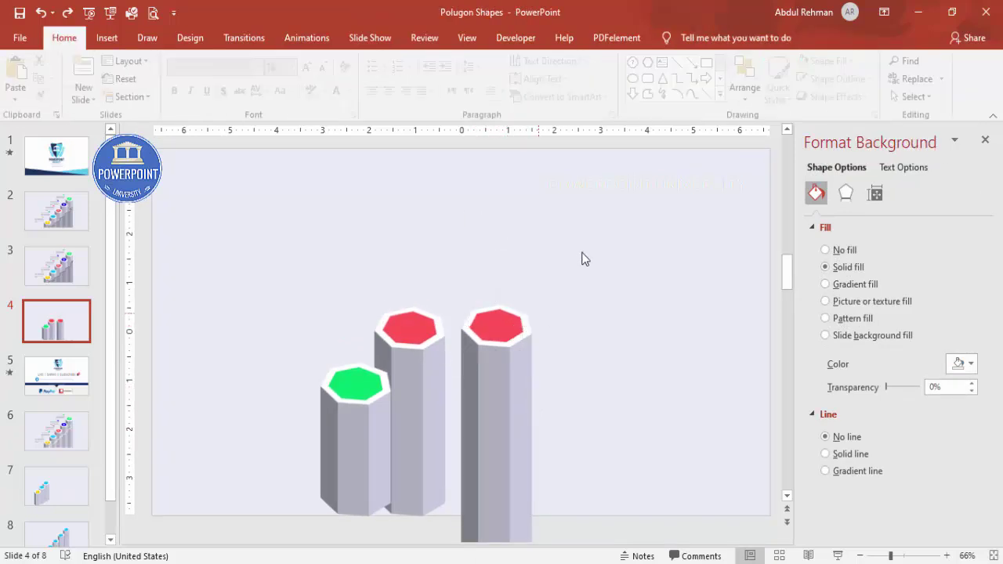
left_click_drag(583, 243, 411, 541)
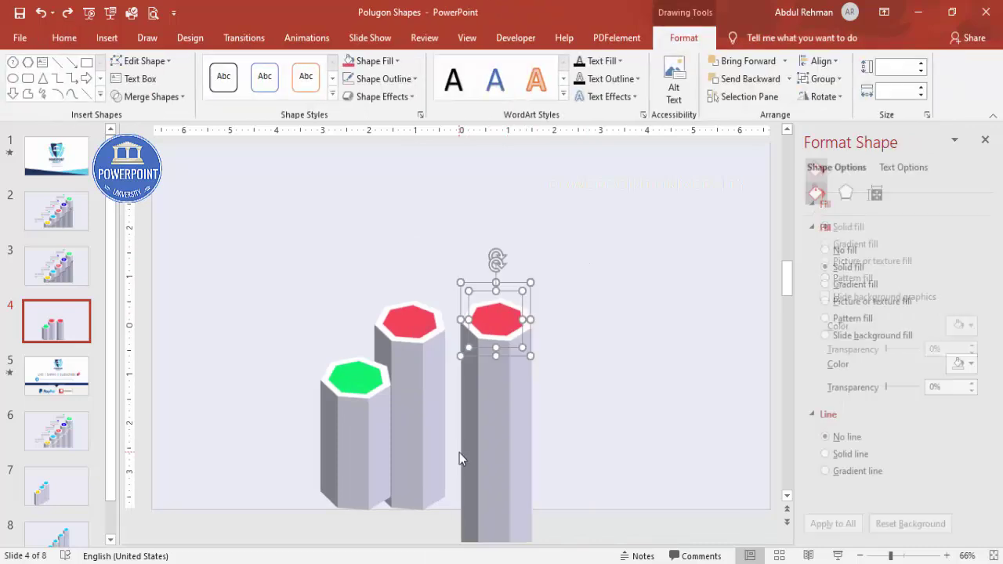
left_click_drag(497, 476, 477, 420)
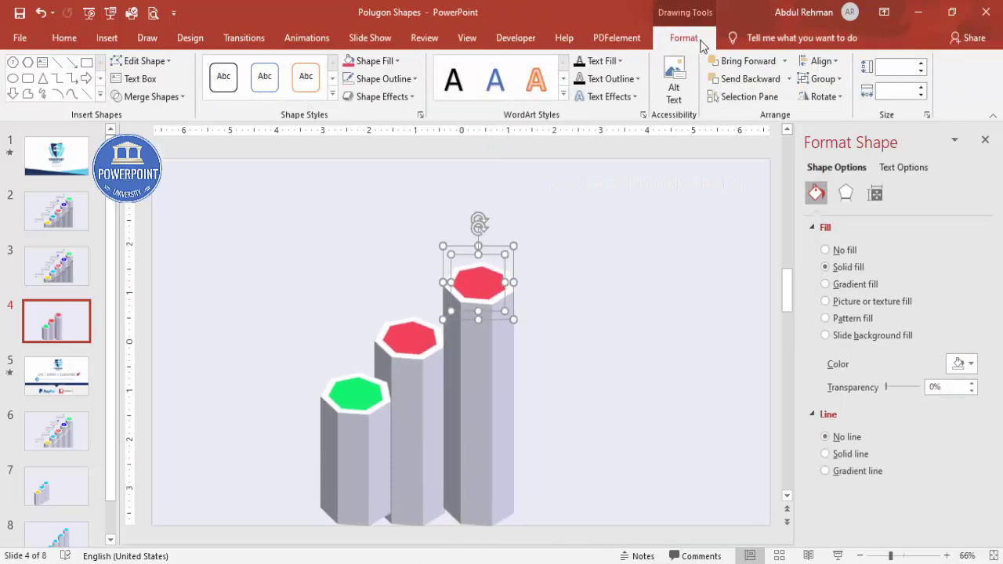
left_click(789, 79)
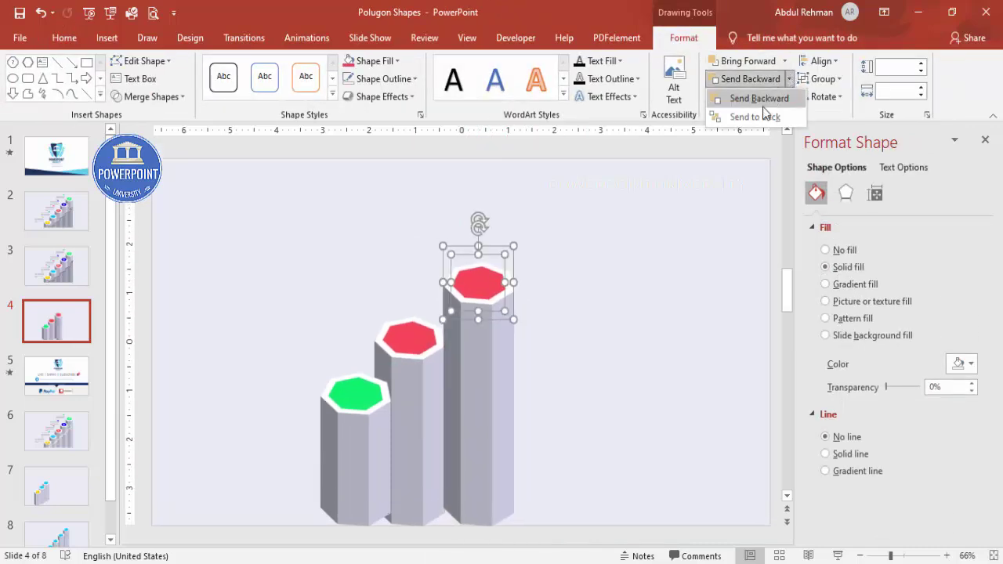
left_click(763, 110)
left_click_drag(493, 410, 479, 409)
key("ctrl+z")
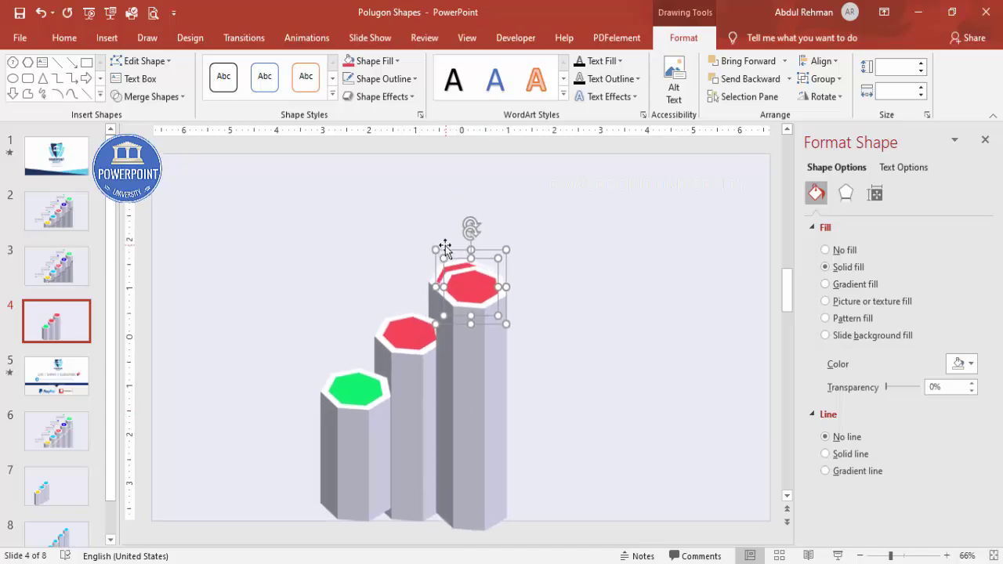
left_click_drag(472, 347, 573, 268)
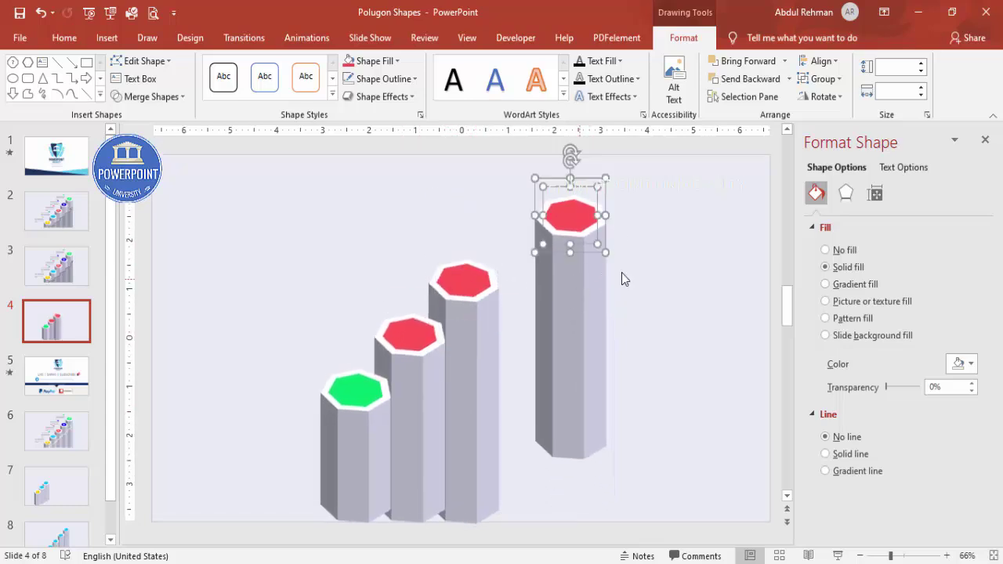
Set the fourth pillar's 3-D depth to 500 pt
left_click(841, 202)
triple_click(954, 460)
type("500")
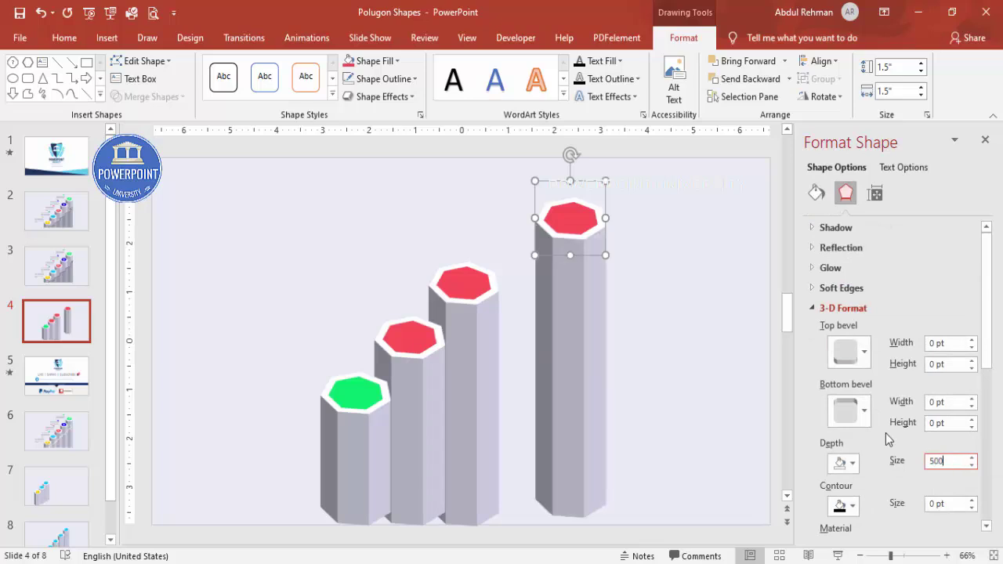
left_click(657, 337)
left_click(576, 371)
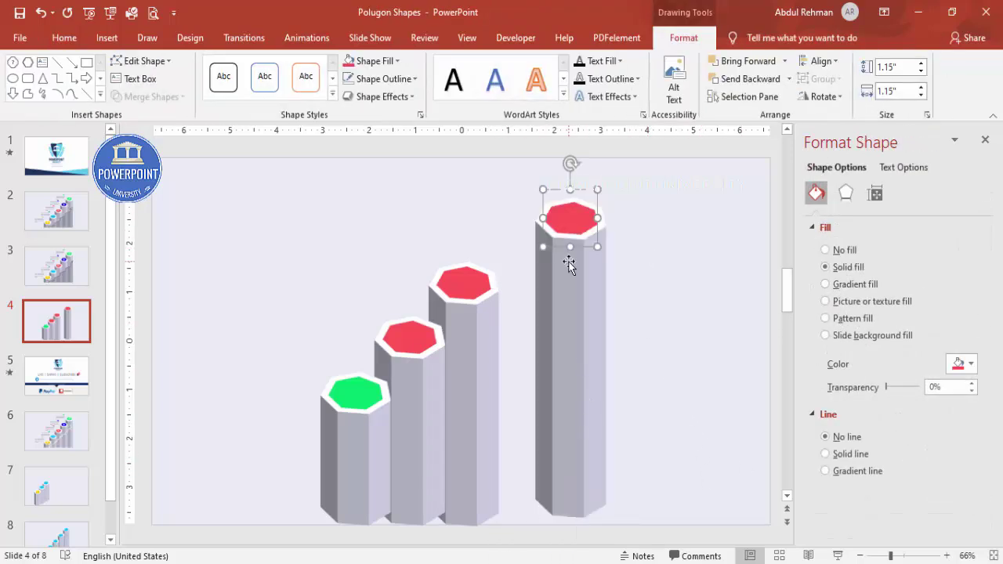
Send the fourth pillar behind the third, move it beside it, and copy it right
left_click_drag(633, 179, 498, 544)
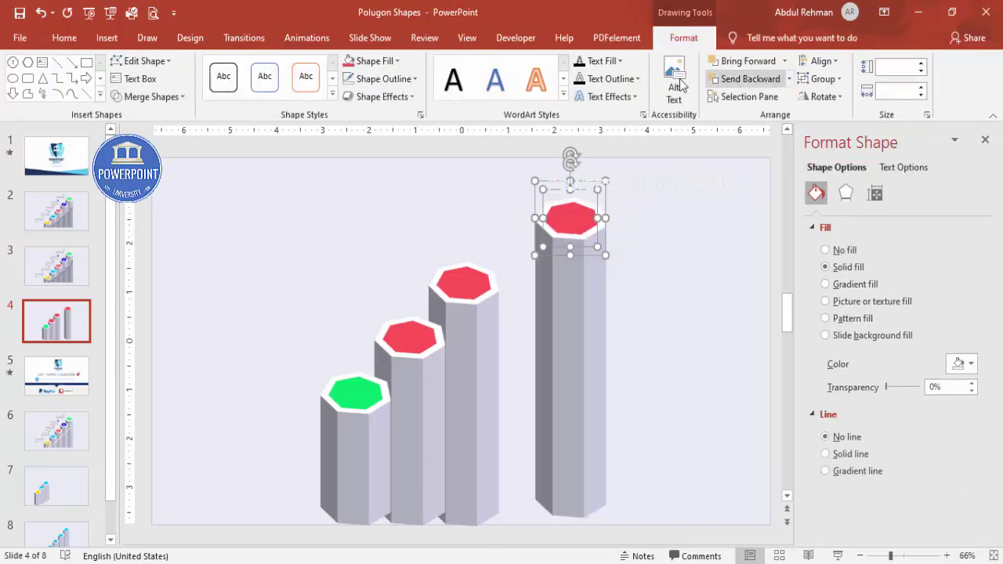
left_click(788, 79)
left_click(748, 115)
left_click_drag(567, 352, 523, 359)
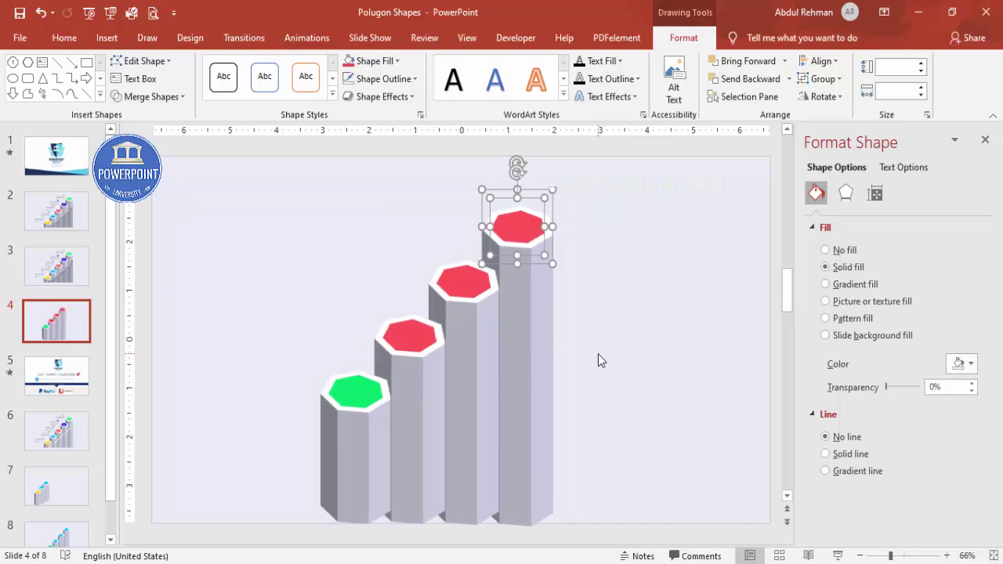
left_click_drag(530, 322, 636, 318)
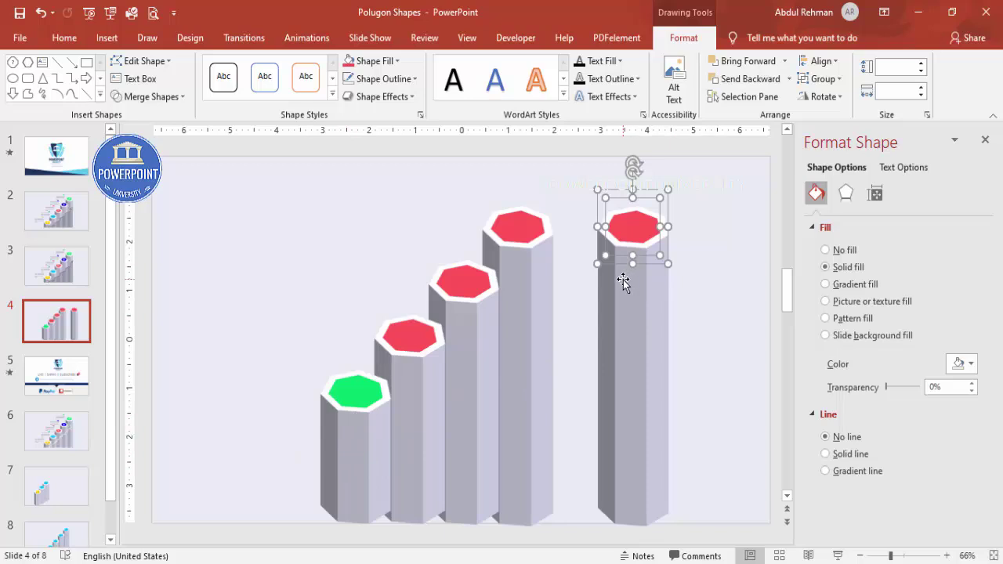
Delete the extra copy and duplicate the green-capped pillar
key("Delete")
left_click_drag(276, 367, 415, 542)
left_click_drag(279, 342, 649, 432)
left_click(709, 408)
left_click(637, 428)
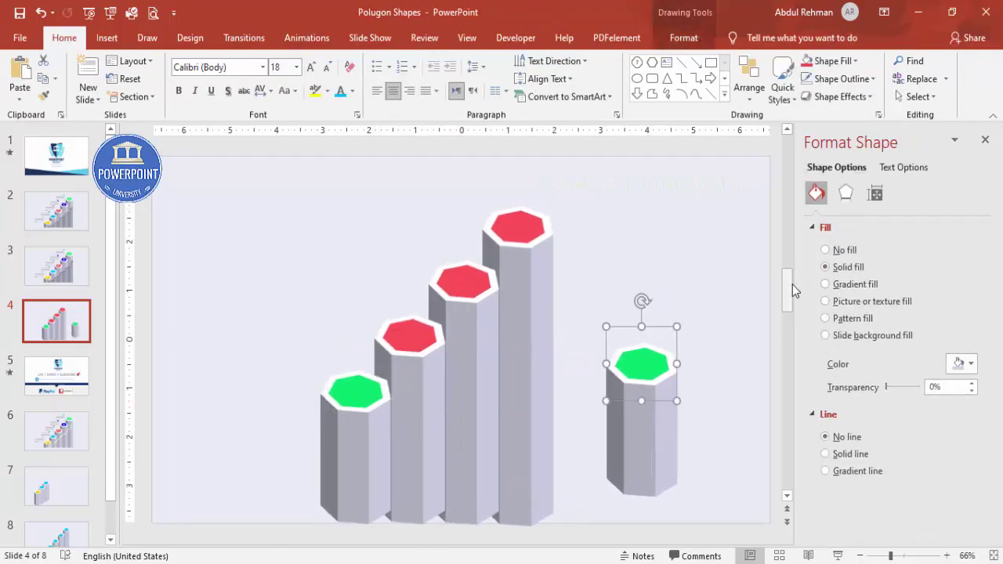
Cut the duplicate's 3-D depth to 100 pt and select both its parts
left_click(846, 193)
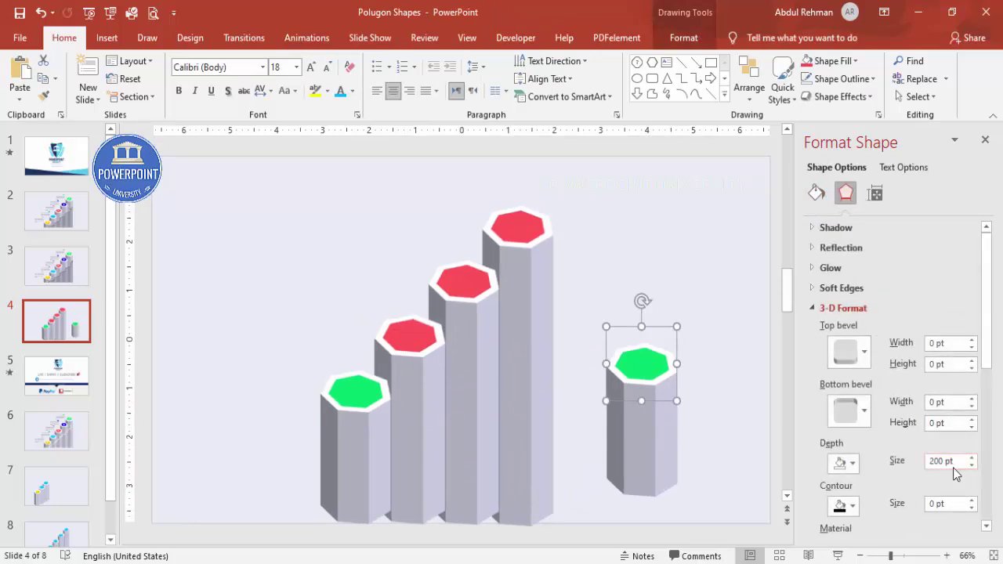
left_click_drag(961, 462, 874, 454)
type("100")
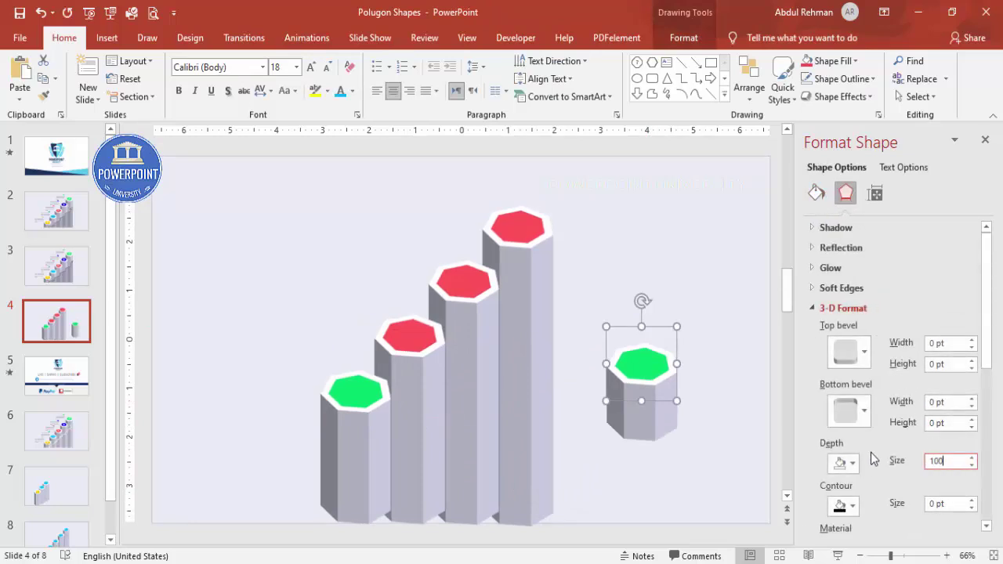
left_click(661, 219)
mouse_move(708, 287)
left_mouse_down()
mouse_move(602, 414)
mouse_move(607, 423)
mouse_move(569, 454)
mouse_move(310, 508)
left_mouse_up()
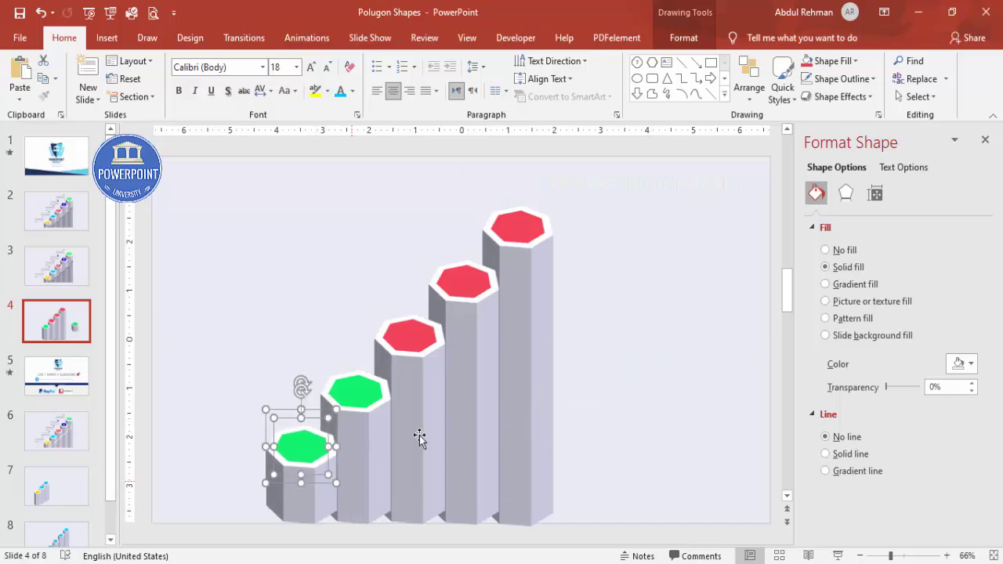
Make the second pillar's hexagon cap blue
left_click(598, 377)
left_click(359, 395)
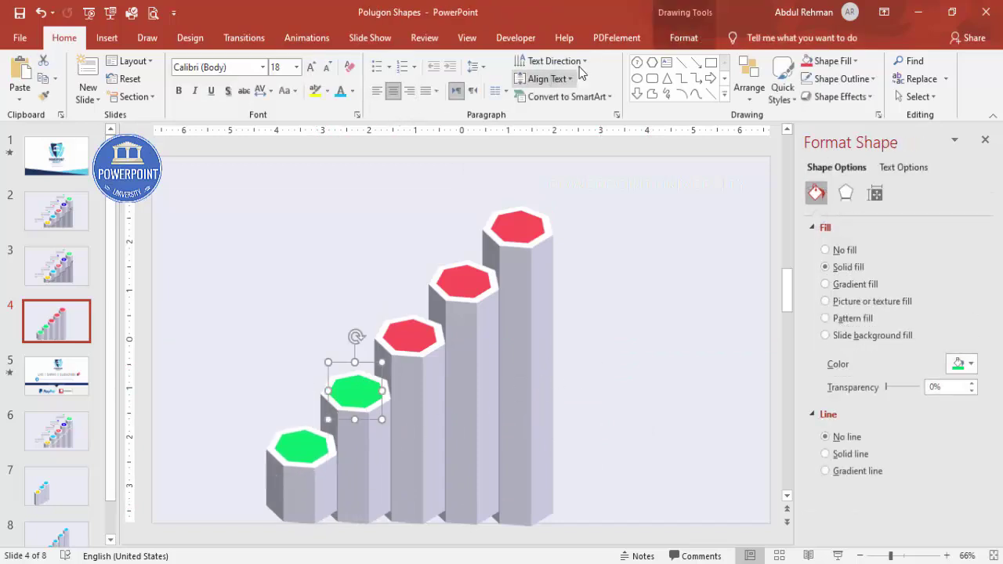
left_click(683, 38)
left_click(389, 67)
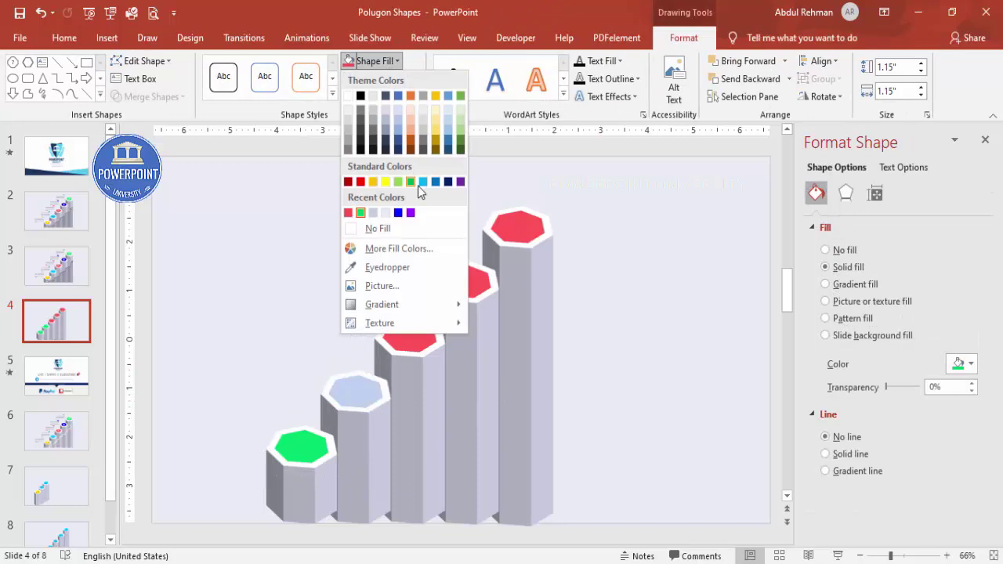
left_click(399, 212)
Make the fourth cap purple and the tallest pillar's cap yellow-gold
left_click(409, 343)
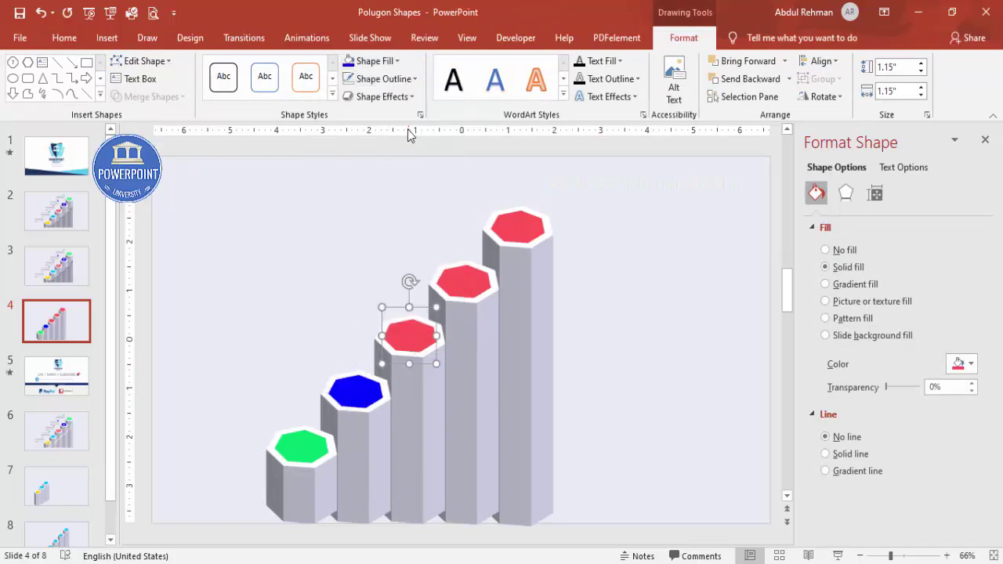
left_click(469, 280)
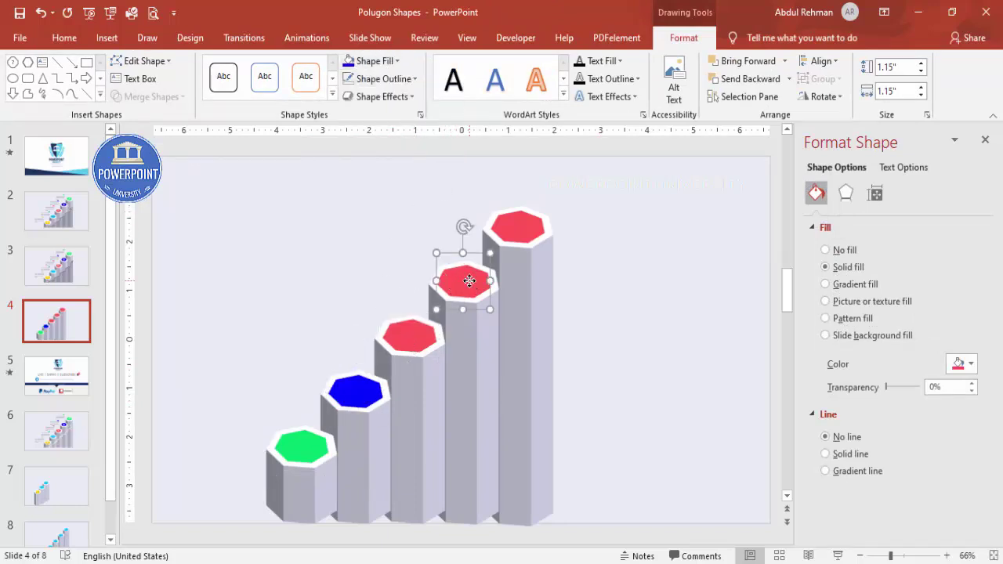
left_click(397, 62)
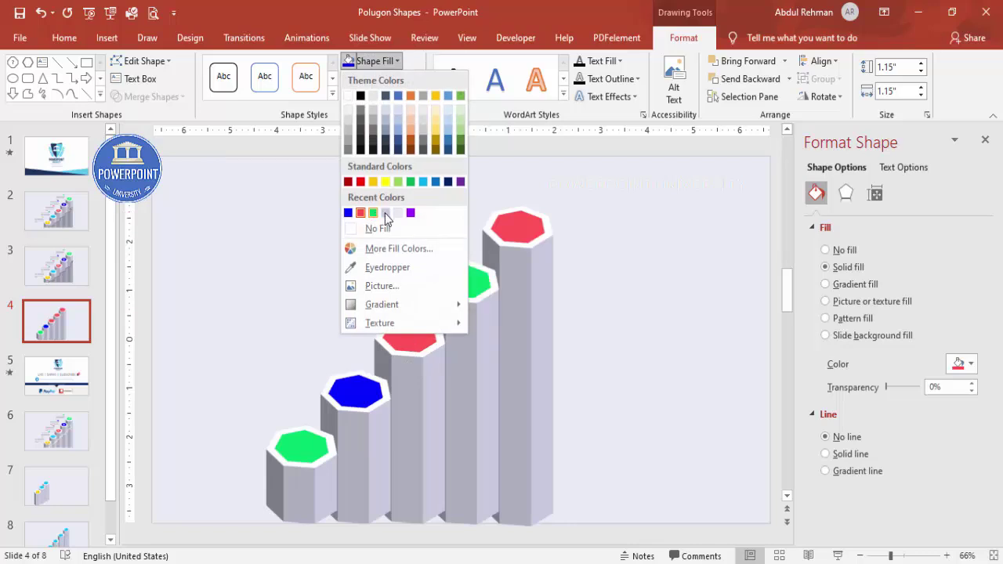
left_click(410, 212)
left_click(507, 228)
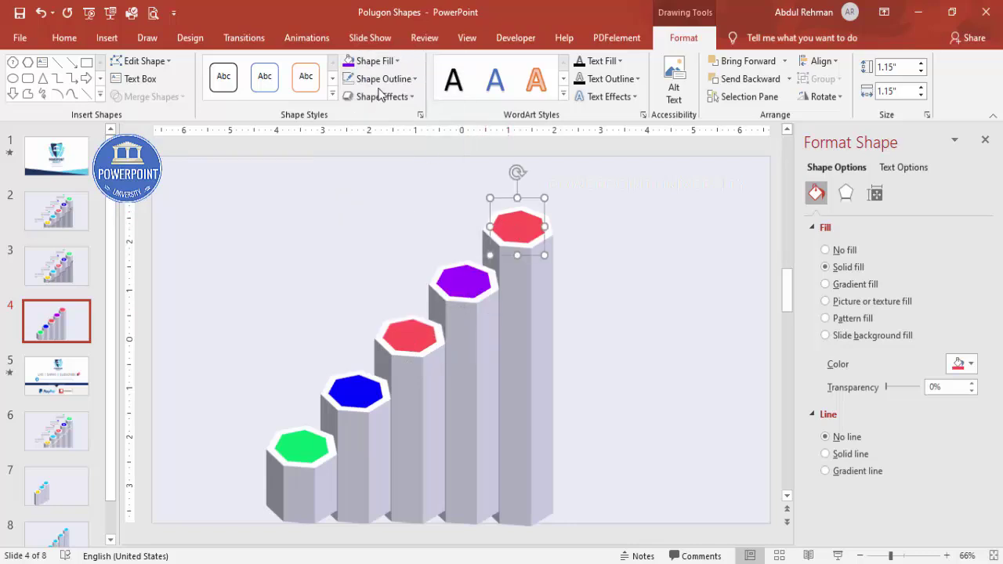
left_click(376, 61)
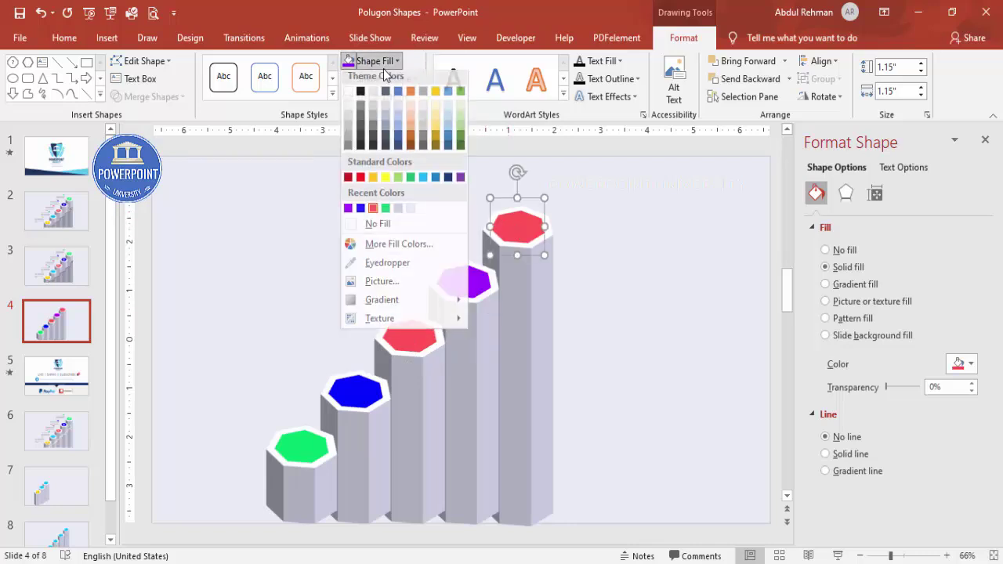
left_click(376, 182)
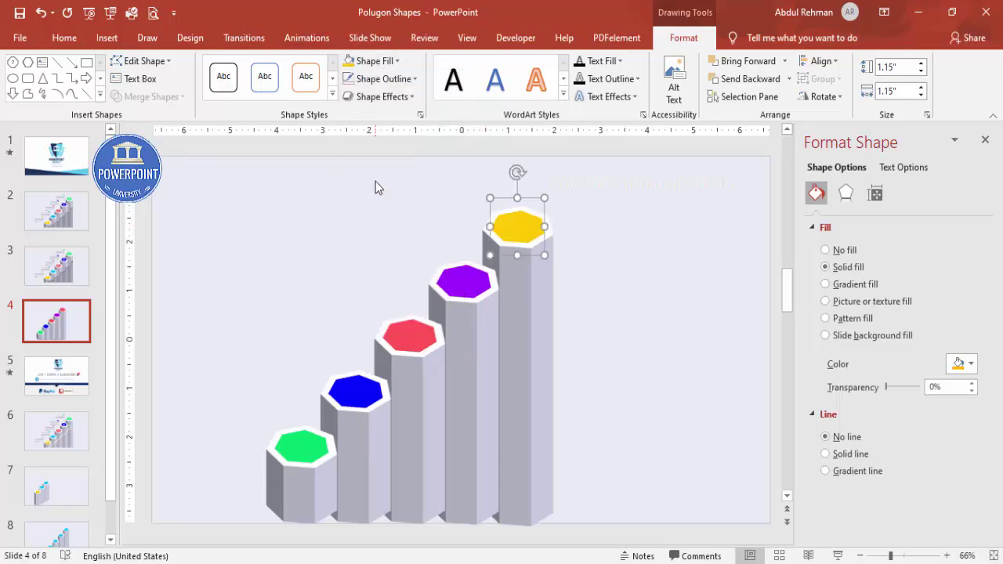
left_click(622, 193)
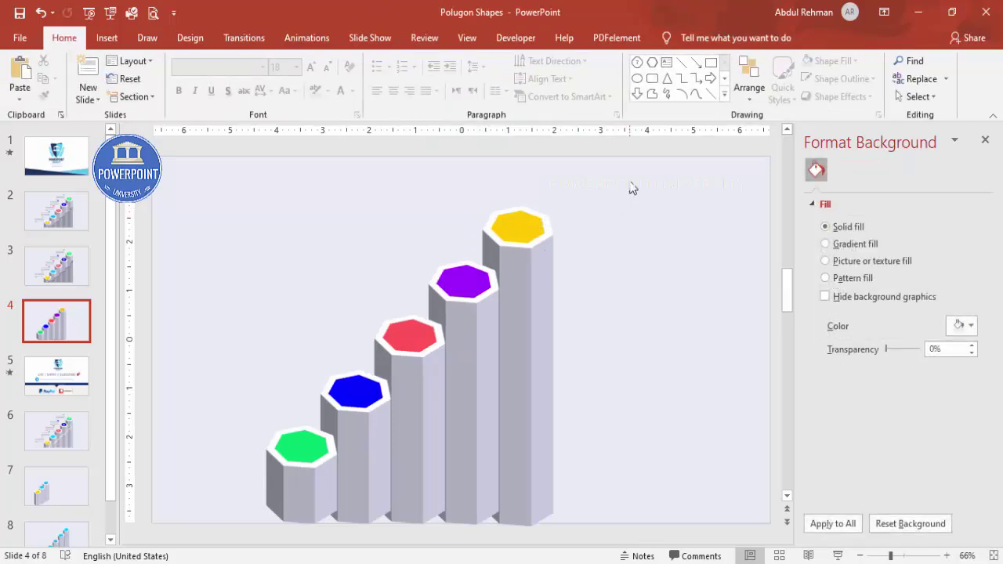
Select all the column shapes and shift the whole staircase to the right
key("ctrl+a")
left_click_drag(528, 303, 567, 302)
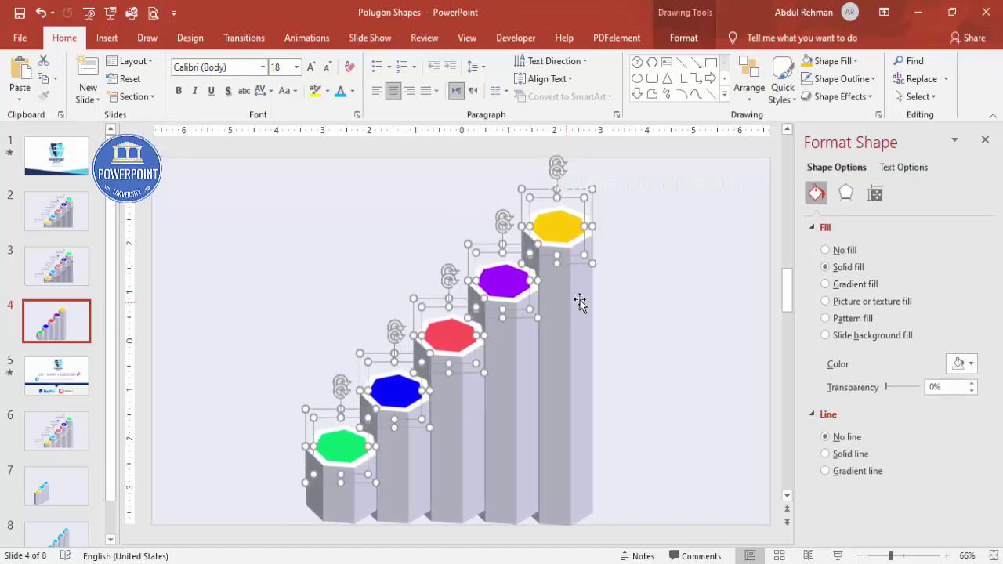
left_click(648, 303)
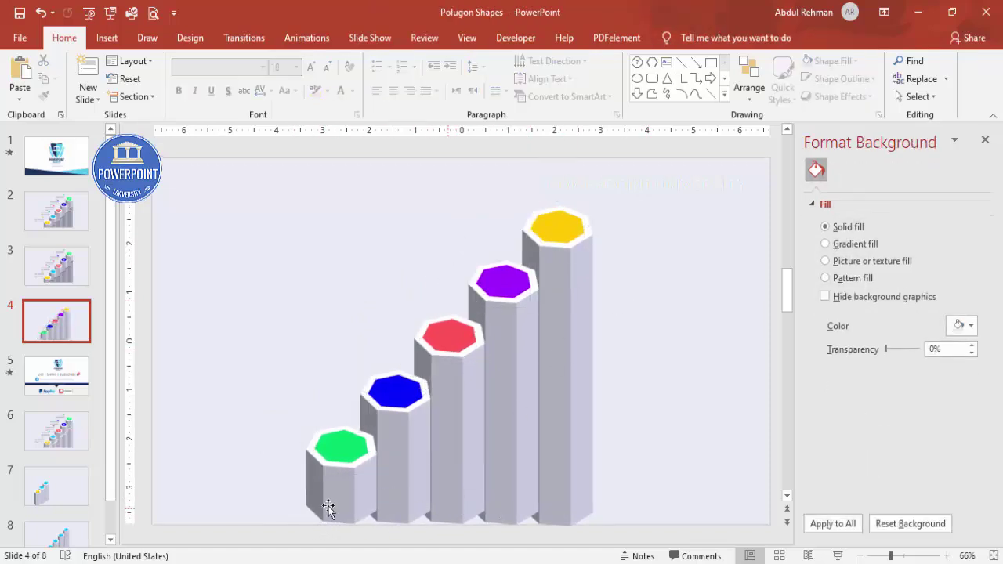
Draw a wide rectangle along the bottom edge with no outline and lavender fill
left_click(107, 38)
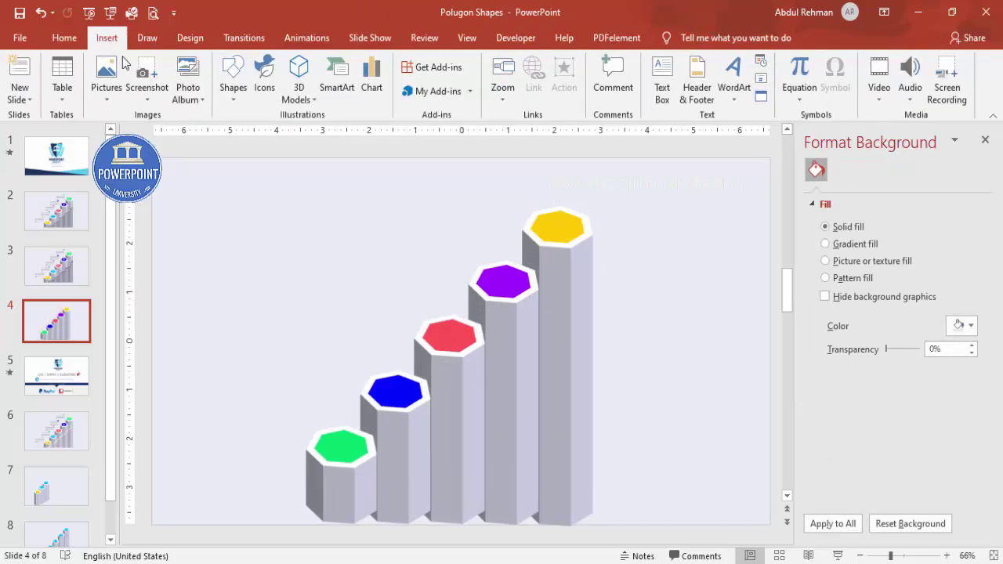
left_click(233, 90)
left_click(228, 213)
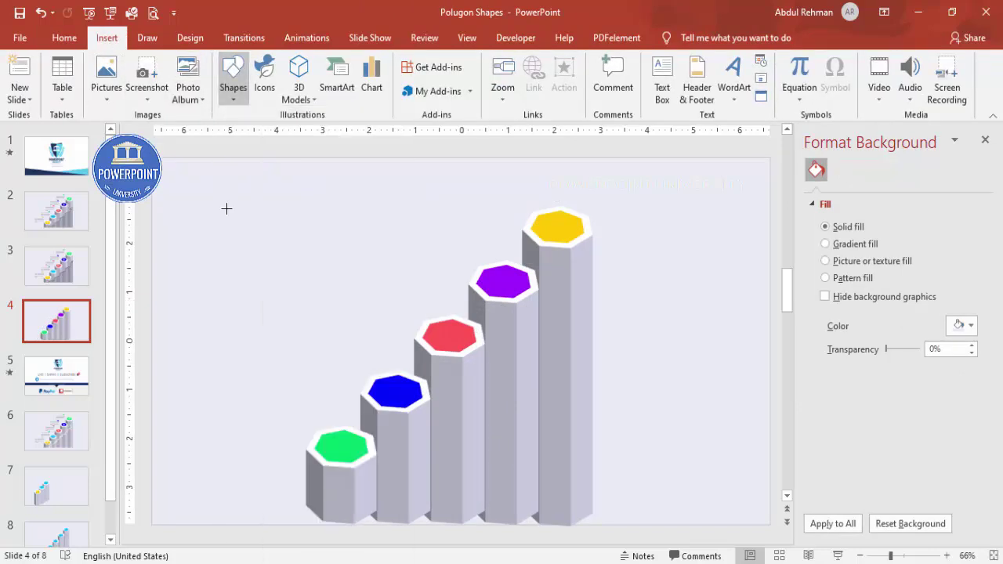
mouse_move(152, 505)
left_mouse_down()
mouse_move(426, 532)
mouse_move(769, 525)
left_mouse_up()
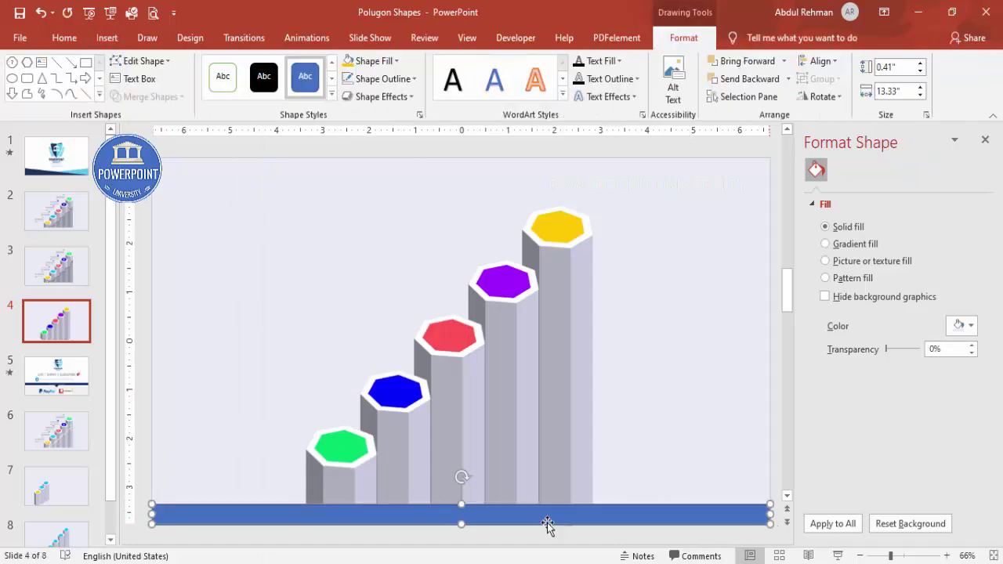
left_click_drag(461, 502, 461, 504)
left_click(384, 78)
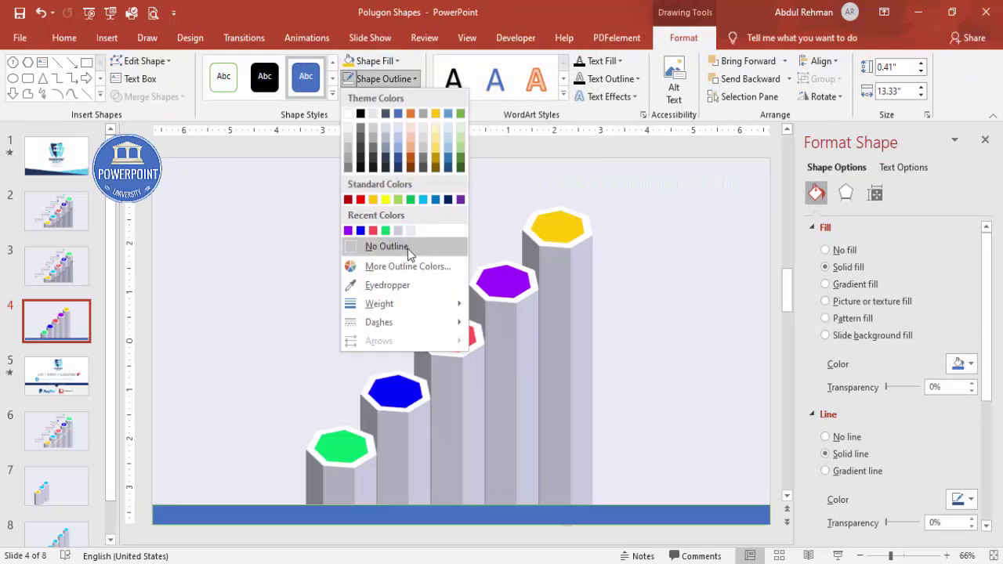
left_click(387, 246)
left_click(373, 60)
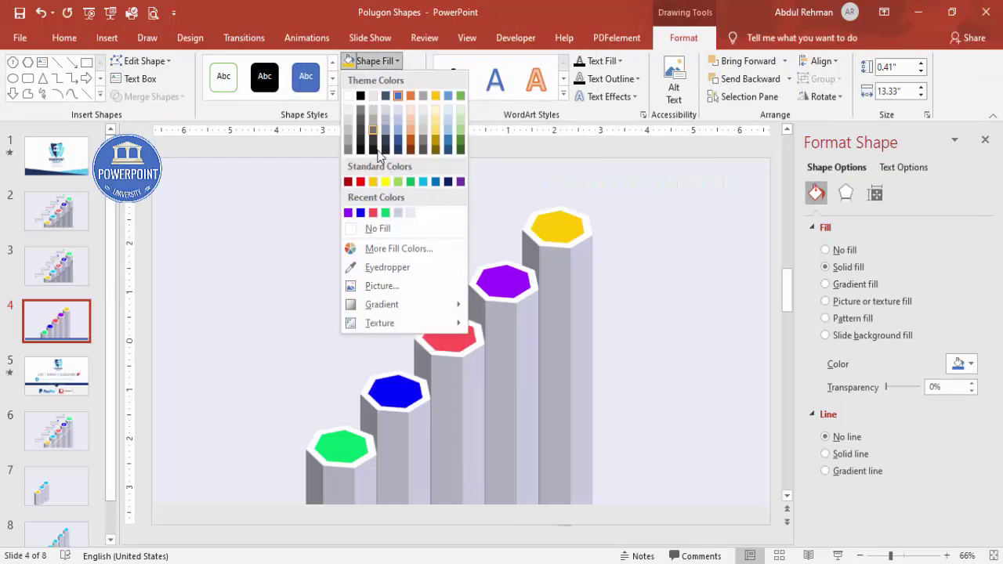
left_click(413, 216)
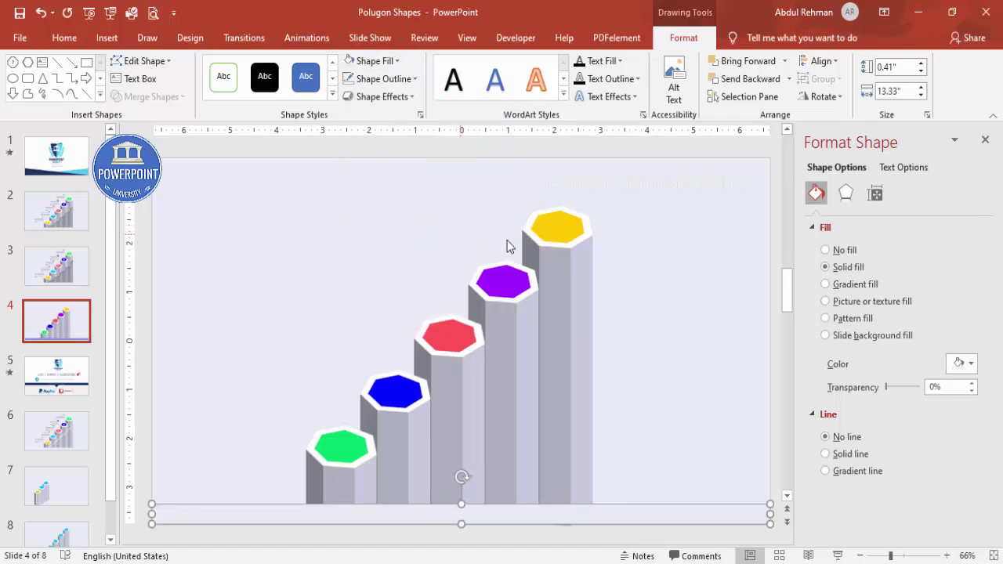
Insert the target, bar chart, gear and lightbulb icons from the Icons library
left_click(666, 224)
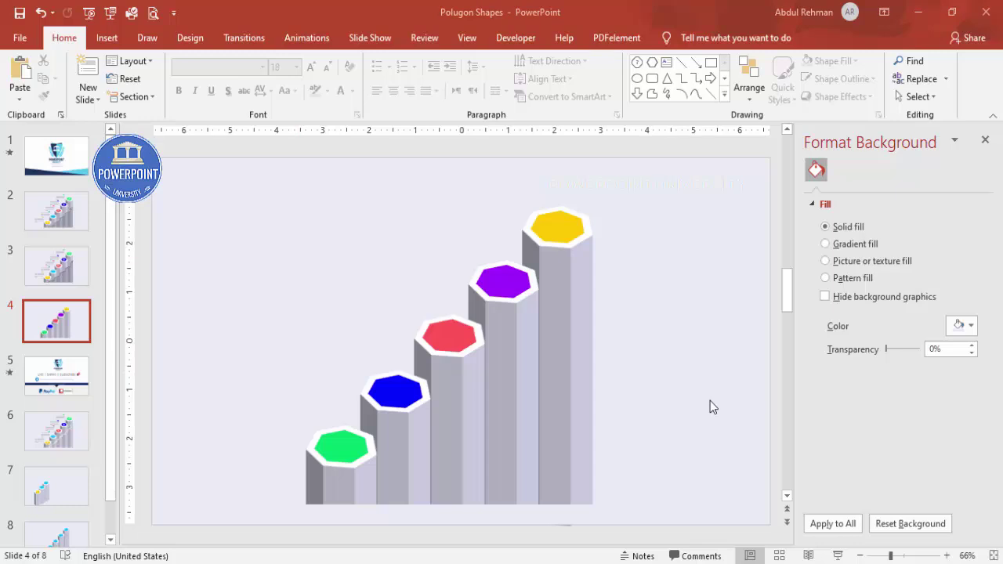
left_click(107, 38)
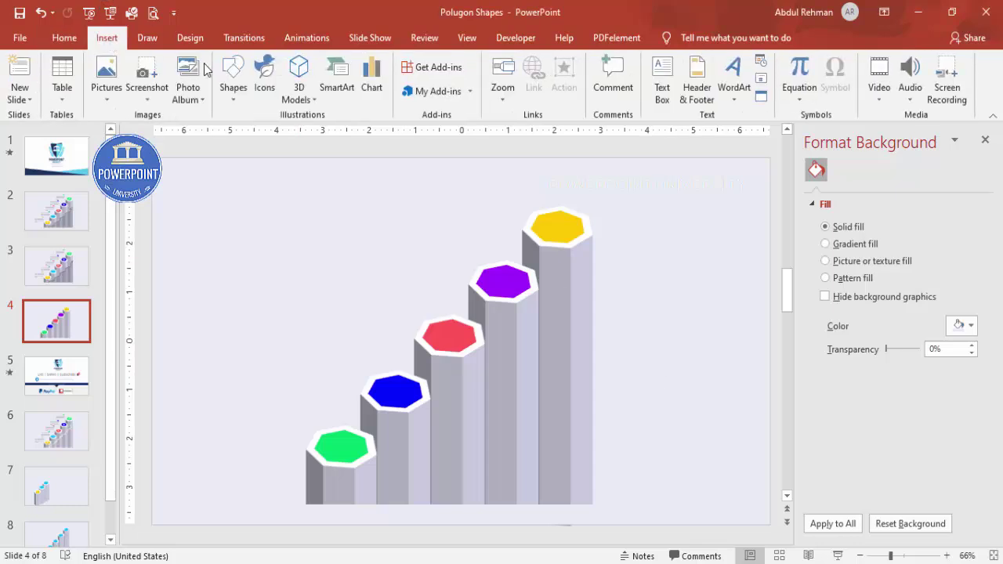
left_click(264, 84)
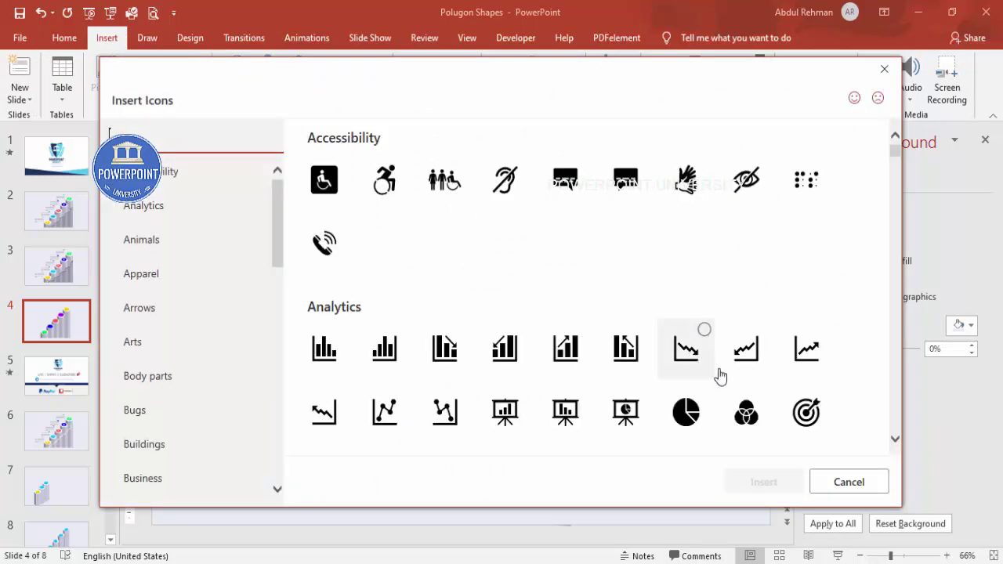
left_click(807, 413)
left_click(566, 351)
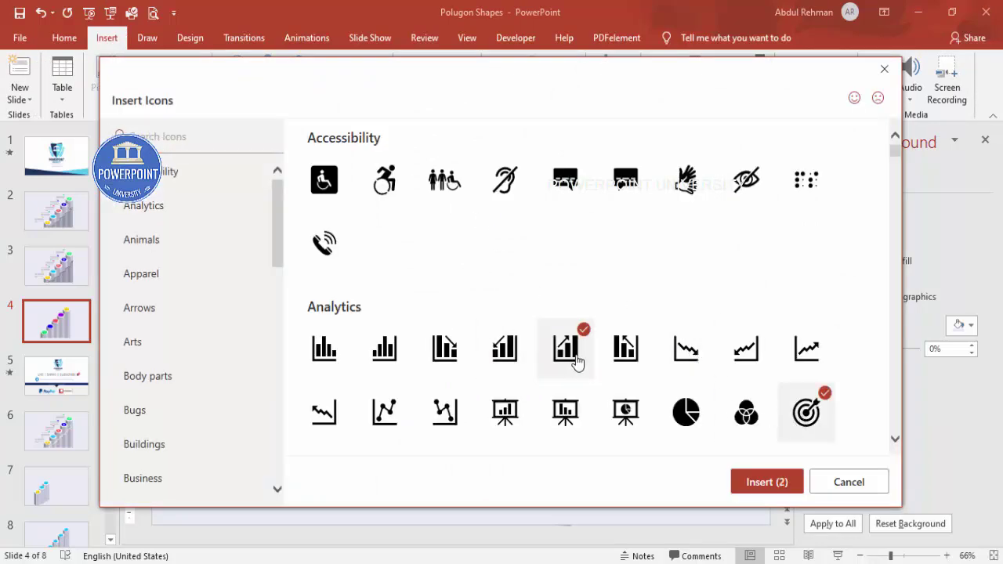
scroll(563, 419, "down", 2)
left_click(568, 336)
left_click(745, 333)
left_click(772, 481)
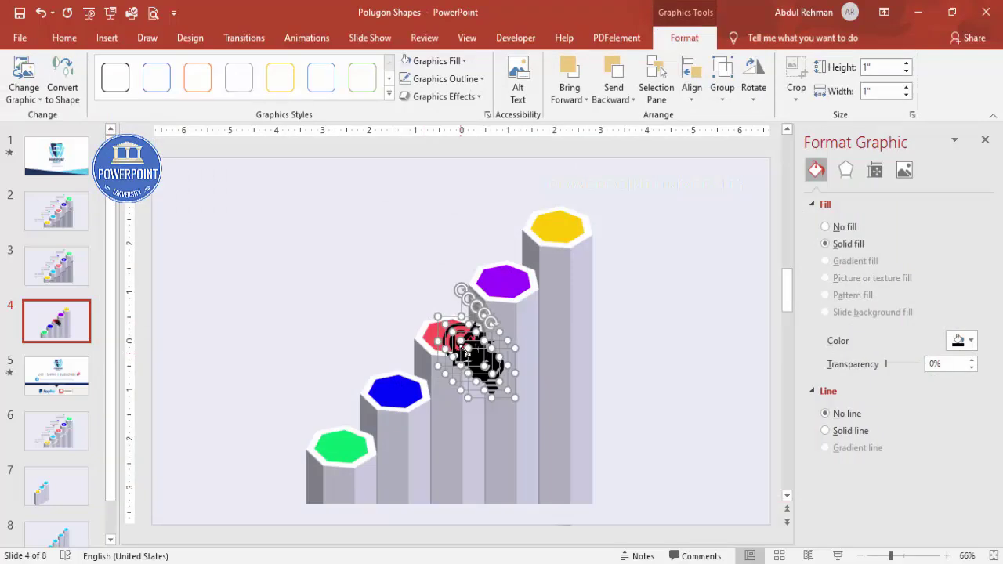
Move the icons aside, resize them to 0.5 inch height and fill them white
left_click_drag(476, 357, 330, 252)
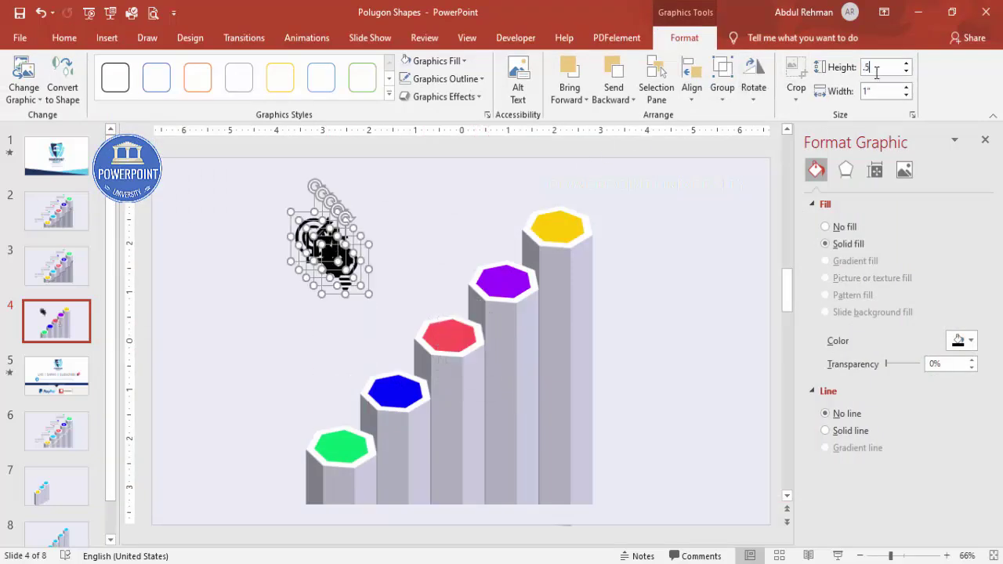
type(".5")
key("Return")
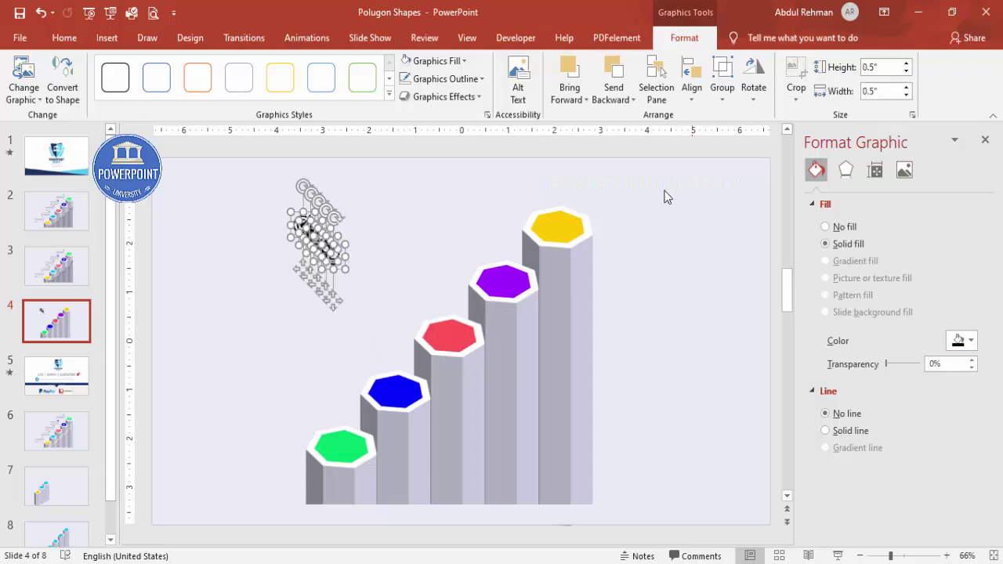
left_click(427, 67)
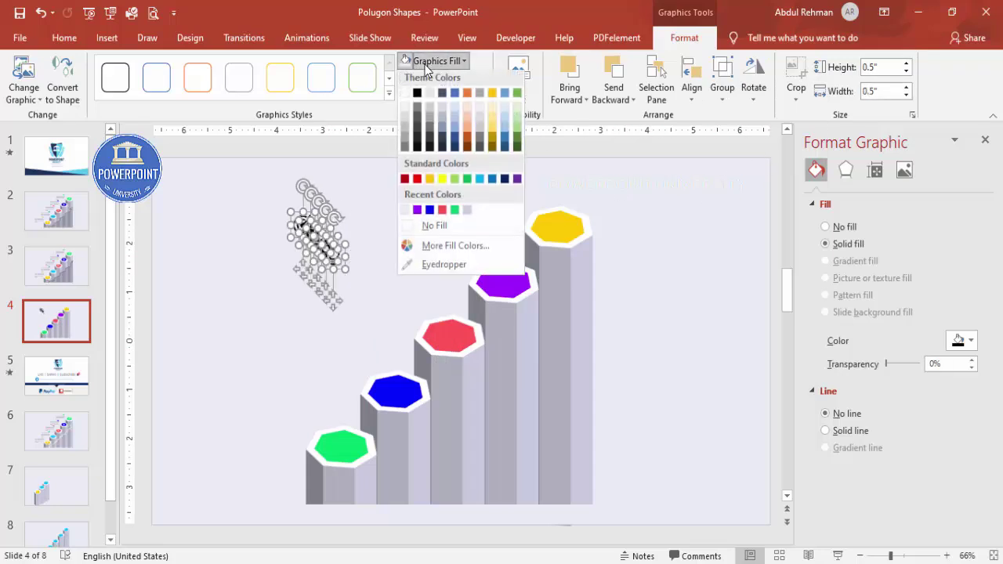
left_click(404, 95)
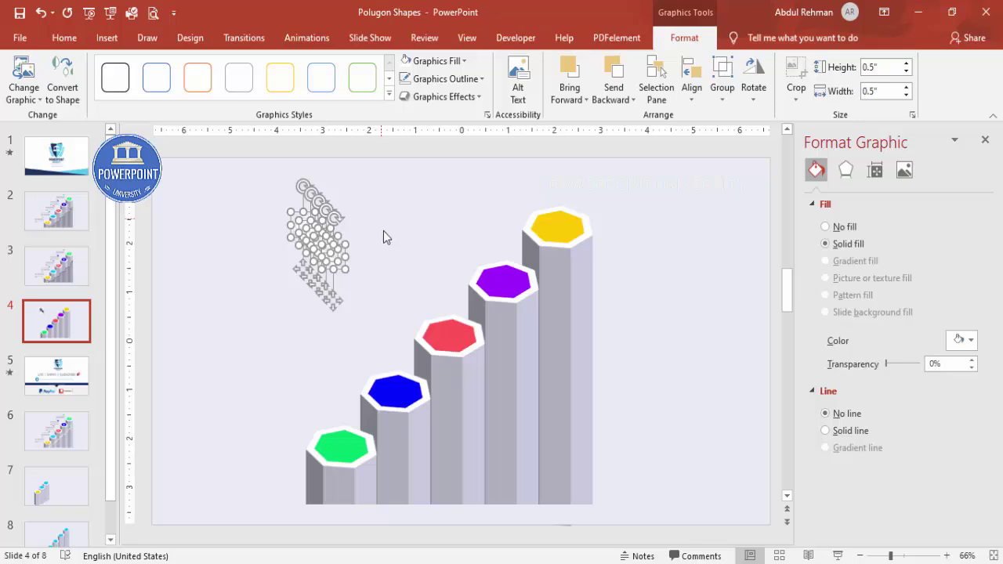
Place the lightbulb on green, gear on blue, presentation on red, target on yellow hexagon
left_click(340, 269)
left_click(331, 316)
left_click_drag(331, 315, 341, 446)
left_click_drag(328, 250, 394, 392)
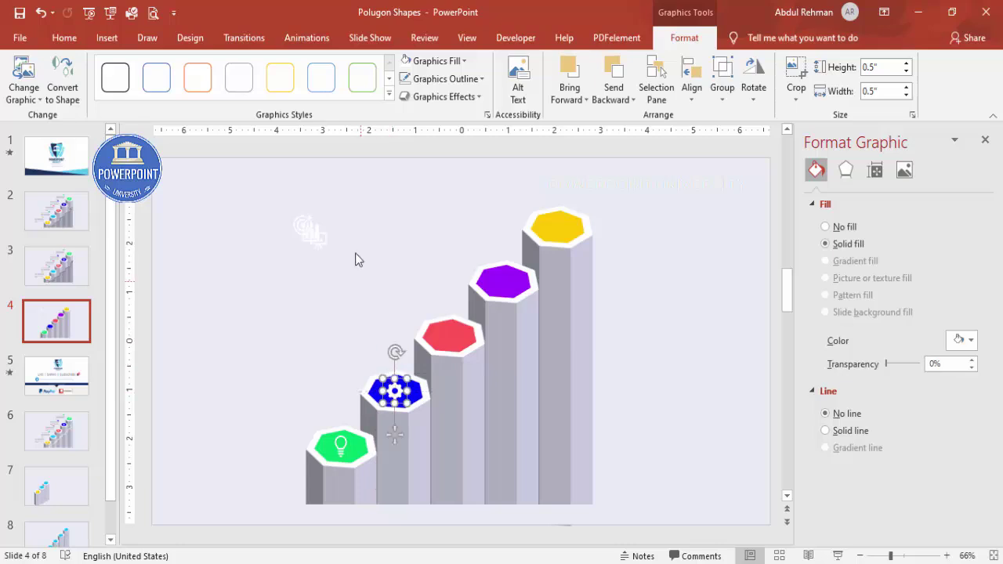
left_click_drag(321, 237, 507, 284)
left_click_drag(310, 227, 556, 227)
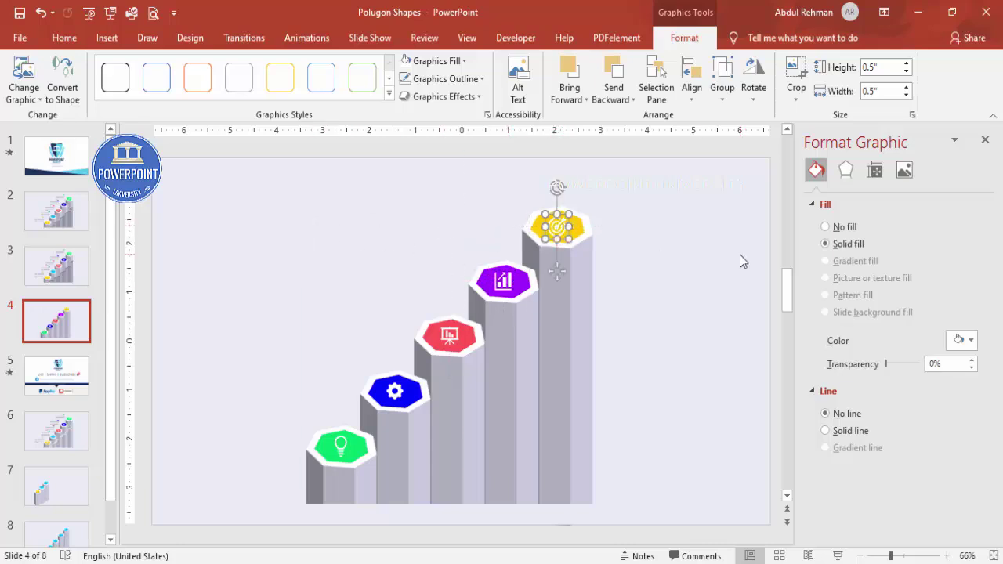
Draw a text box above the staircase and enter the 01 label
left_click(640, 242)
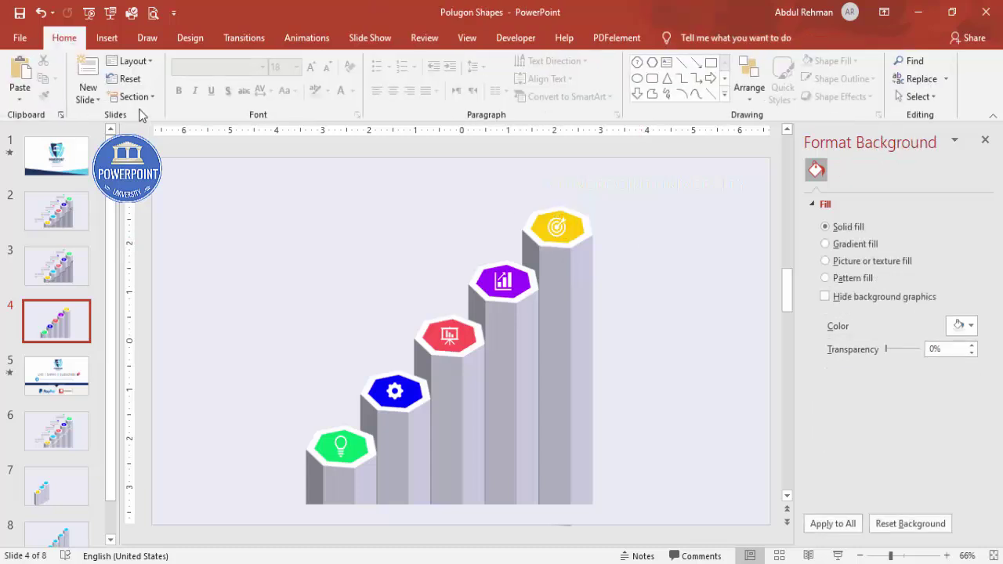
left_click(106, 37)
left_click(662, 78)
left_click_drag(314, 214, 357, 239)
type("01")
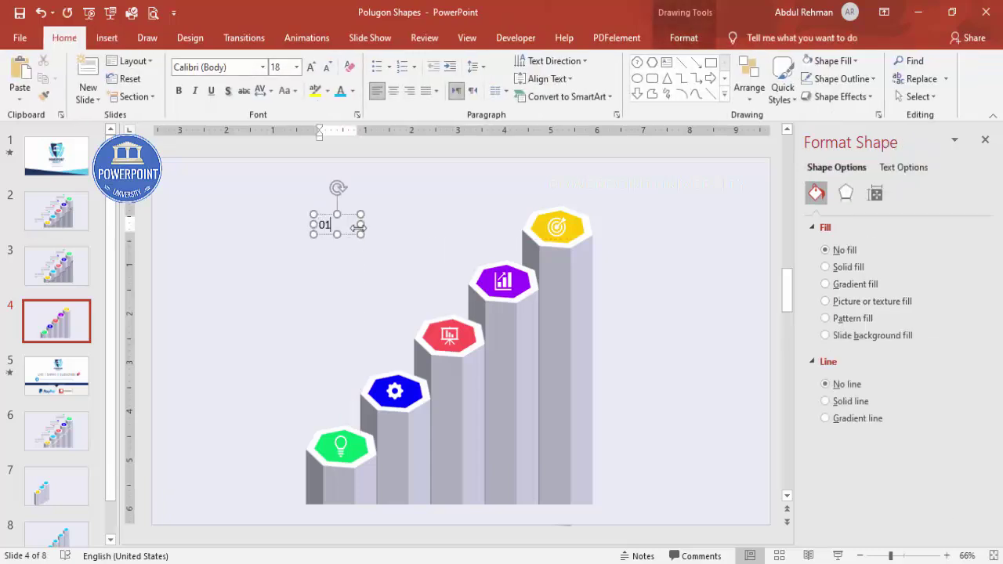
Format the 01 label as 24 pt Helvetica, right-aligned
left_click(347, 216)
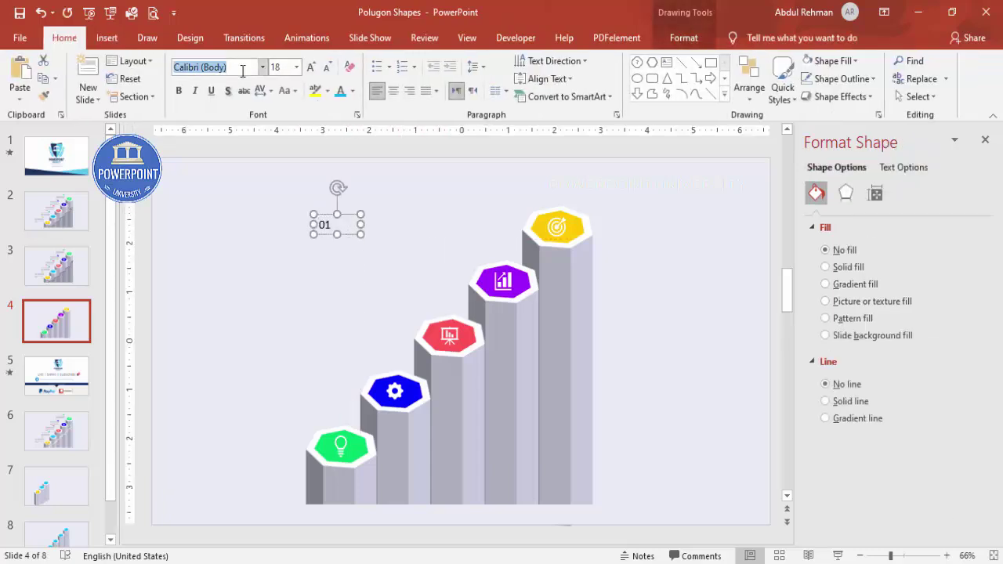
type("Helvetica")
key("Return")
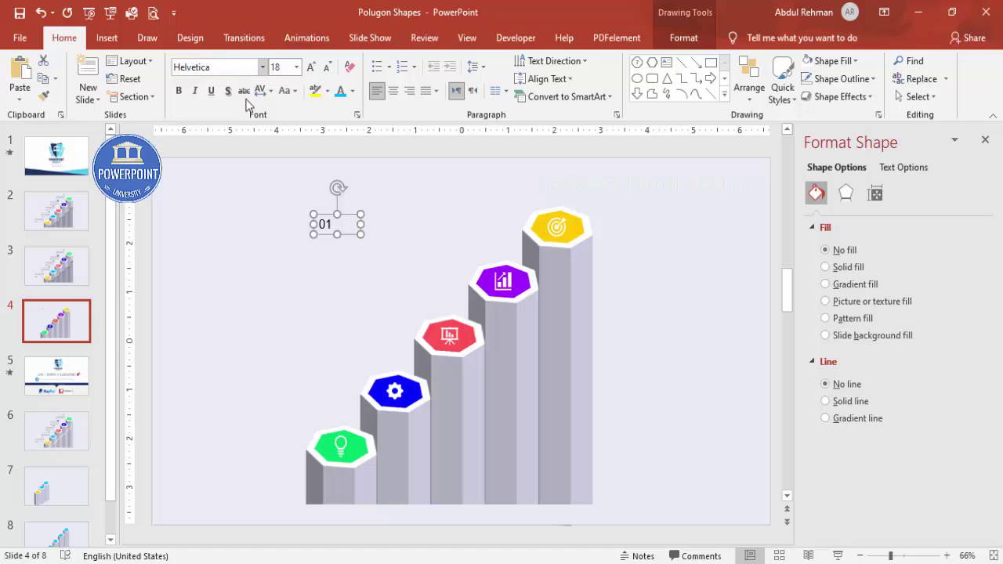
left_click(312, 67)
left_click(312, 67)
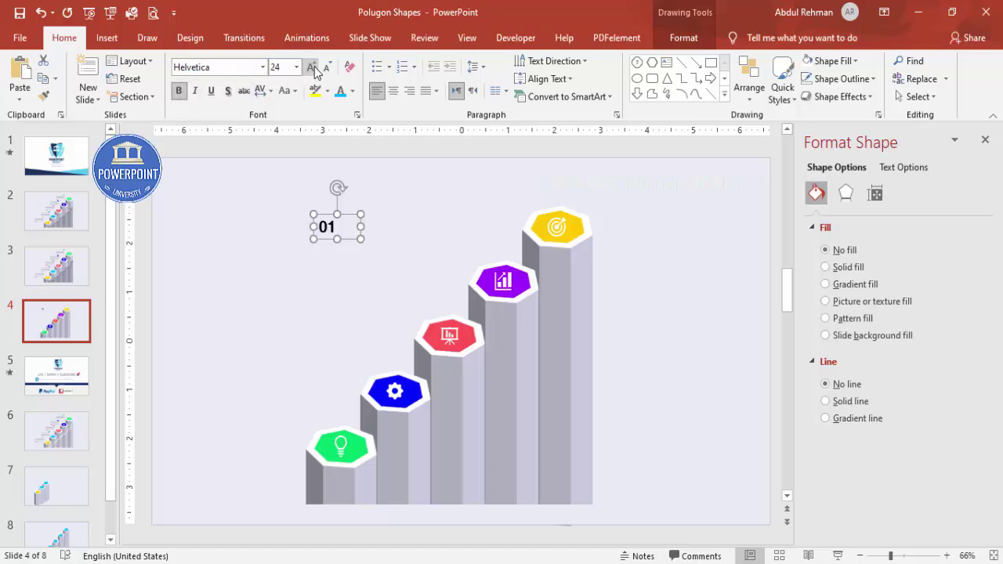
left_click(409, 91)
left_click(186, 165)
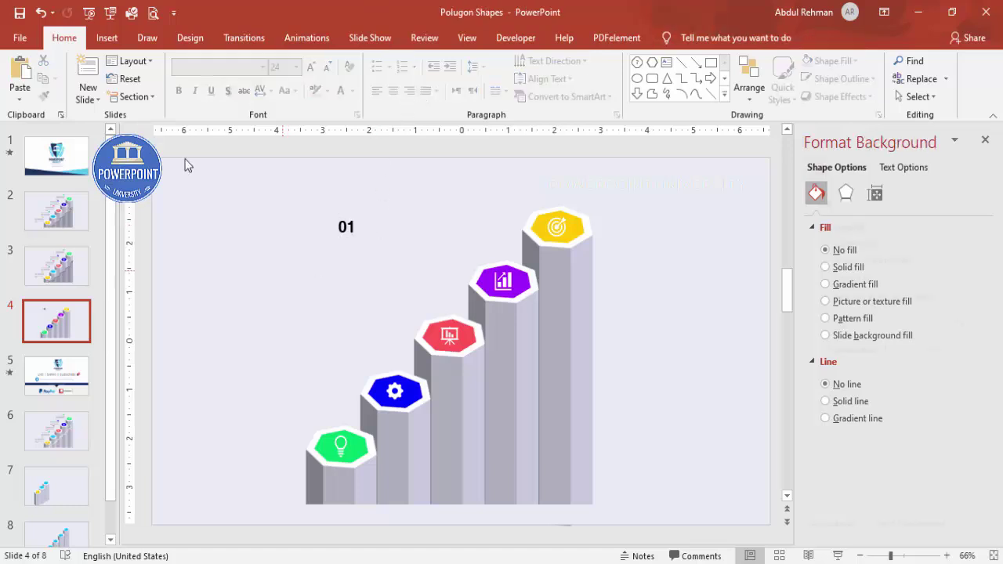
left_click(107, 37)
Add a right-aligned 12 pt Lorem ipsum description, trimmed to one sentence, below 01
left_click(663, 81)
left_click_drag(241, 255, 360, 295)
type("=lorem(1)")
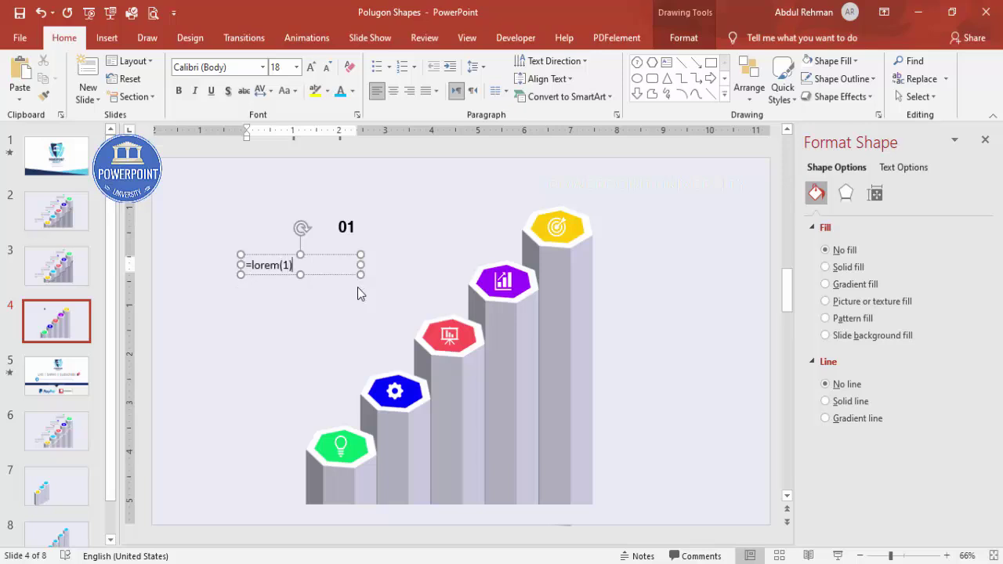
key("Return")
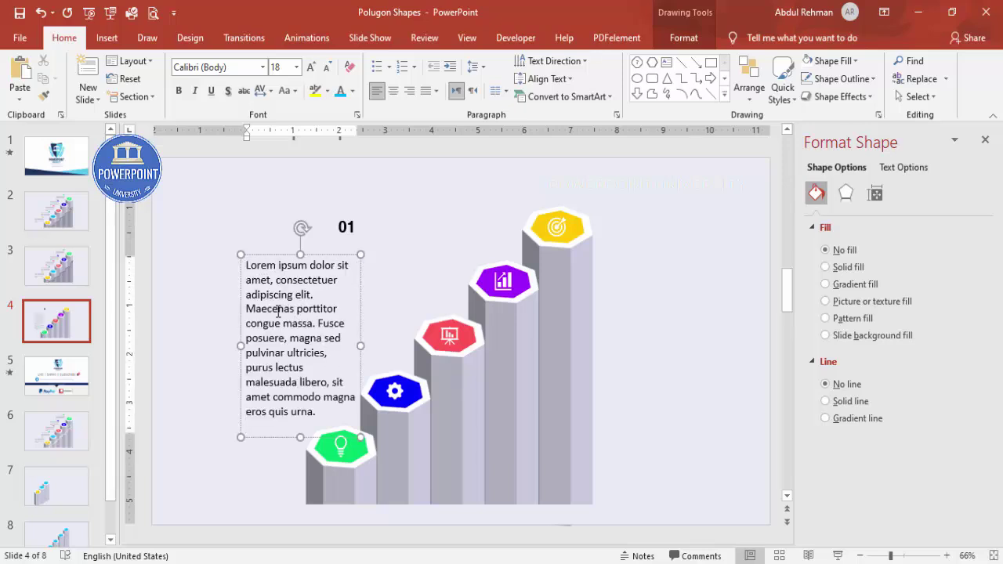
left_click_drag(257, 311, 384, 442)
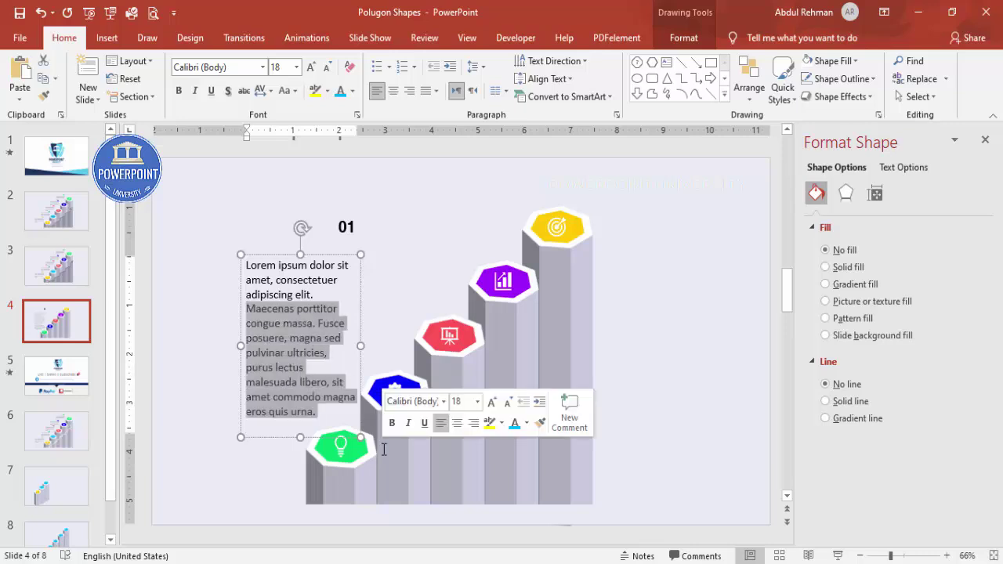
key("Delete")
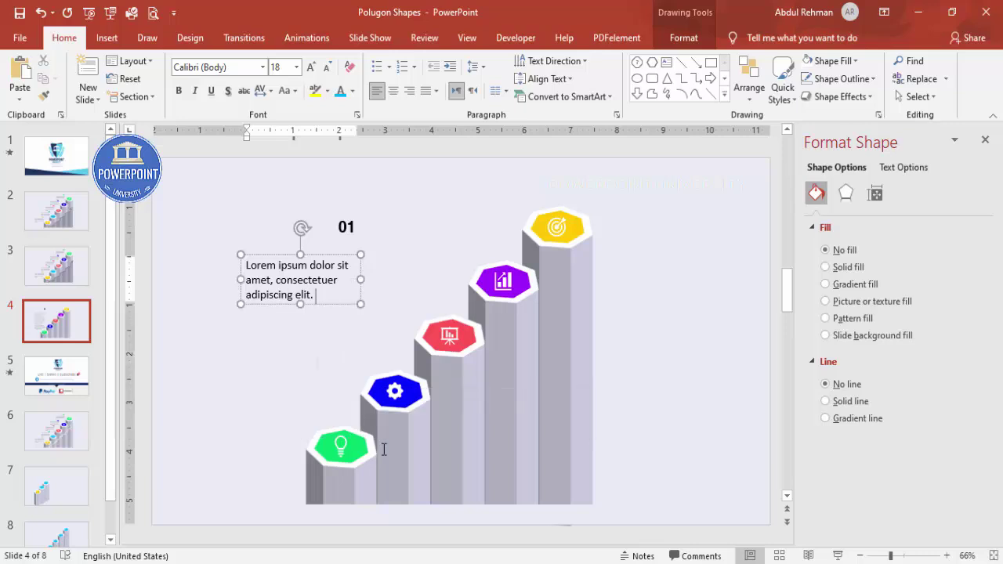
left_click(344, 255)
left_click(409, 91)
left_click(327, 68)
left_click(326, 67)
left_click(327, 68)
left_click_drag(241, 265, 274, 263)
Move 01 closer to the description, color it green, and select both together
left_click(350, 221)
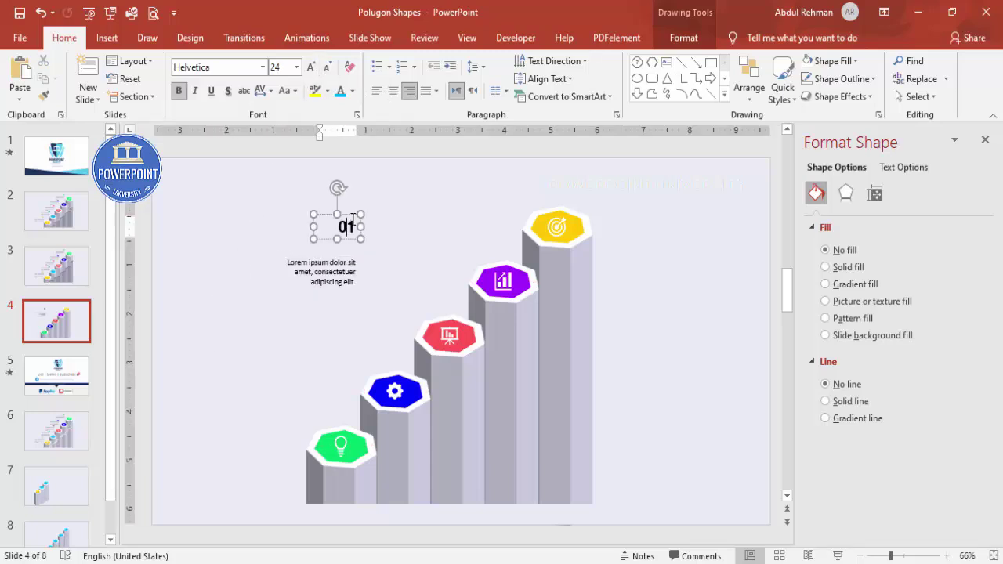
left_click_drag(351, 213, 350, 229)
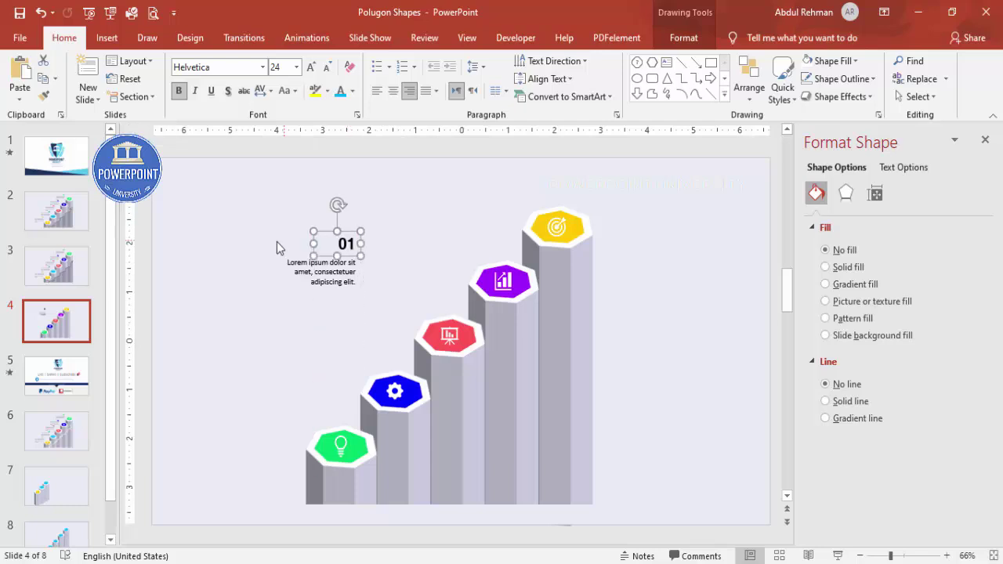
left_click(353, 91)
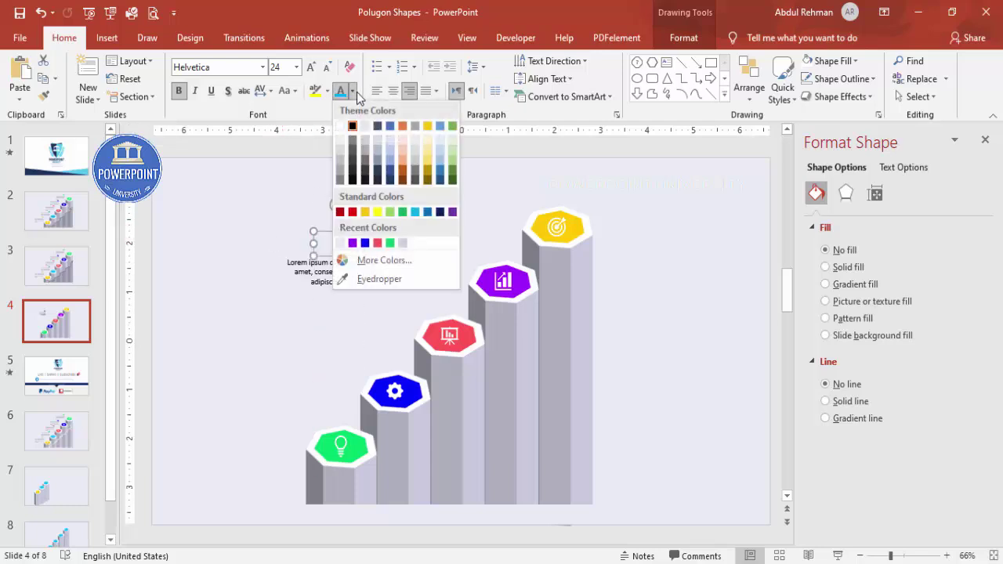
left_click(396, 240)
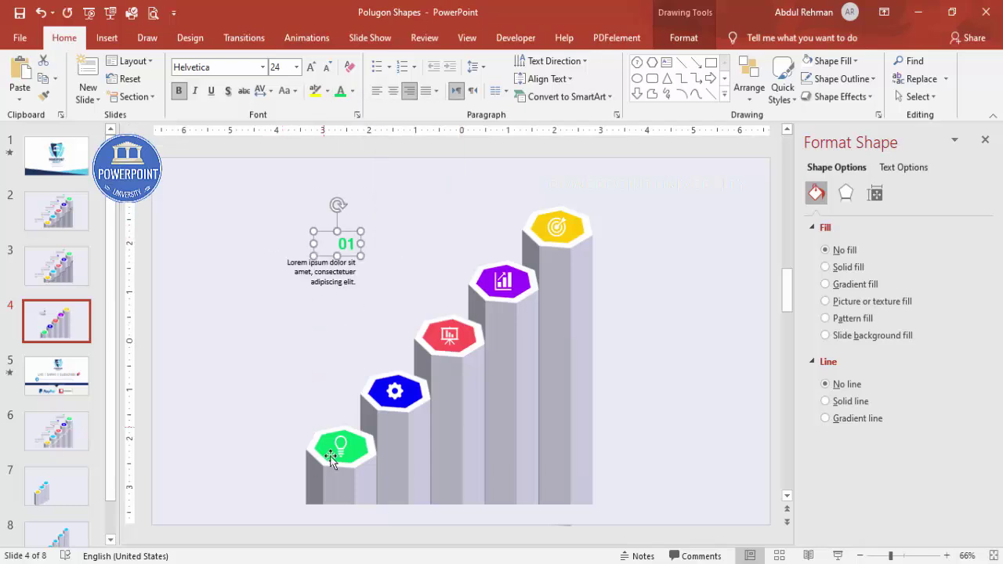
left_click(268, 226)
left_click_drag(244, 203, 400, 321)
Duplicate the 01 label and description with Ctrl+D, placing copies beside each higher pillar
left_click_drag(296, 289, 365, 320)
key("ctrl+d")
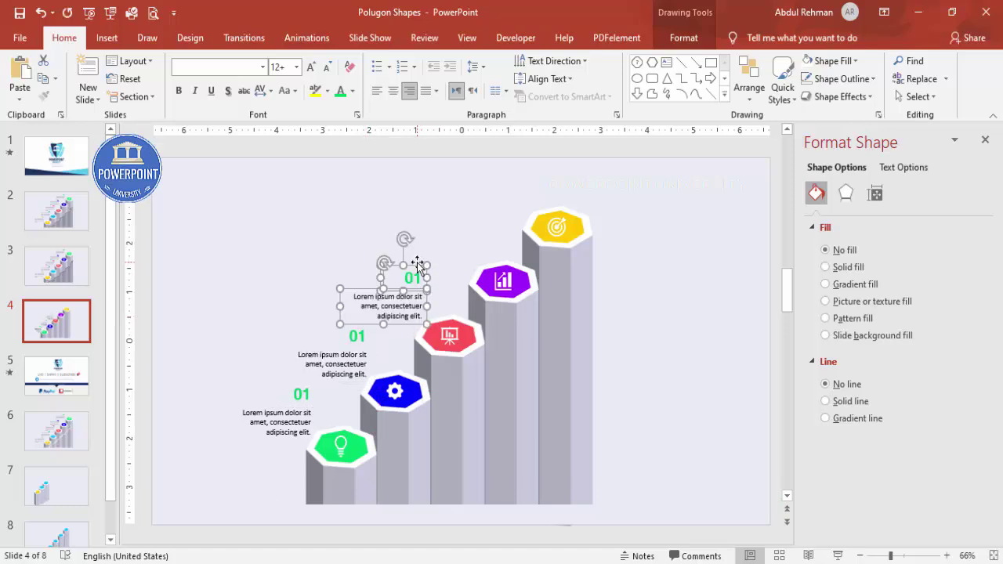
key("Down")
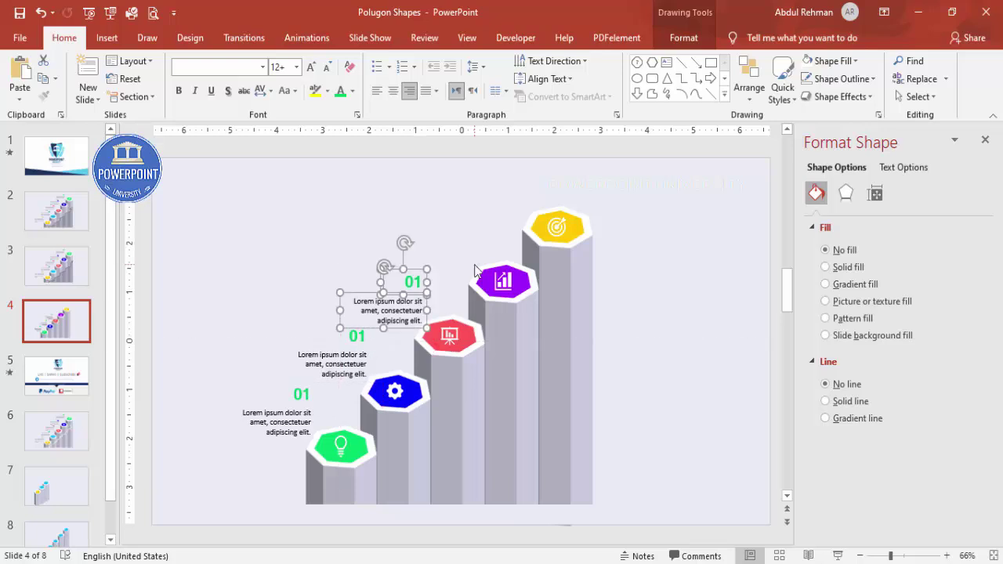
key("ctrl+d")
left_click_drag(472, 214, 468, 208)
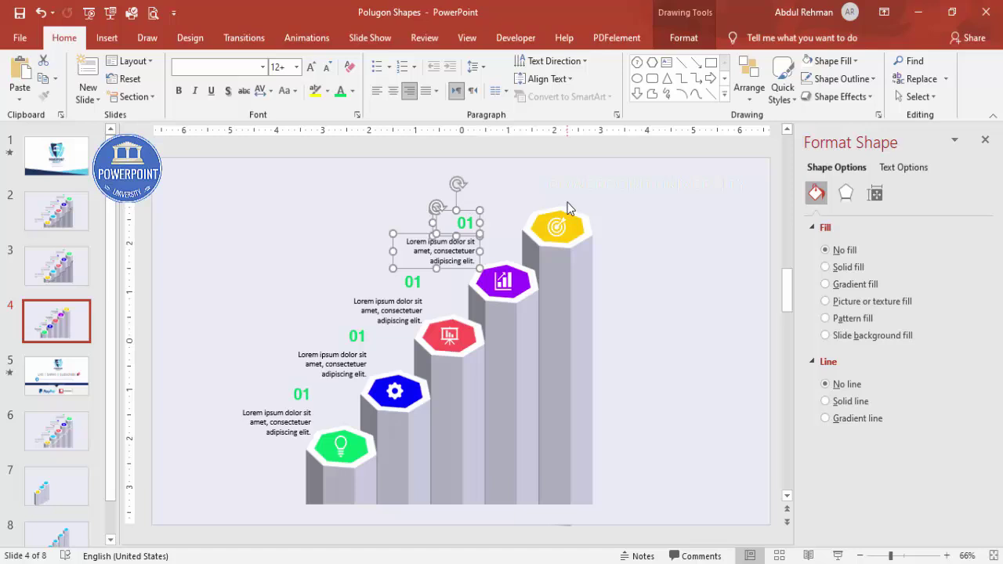
key("ctrl+d")
left_click_drag(524, 150, 526, 163)
Renumber the copied labels up the staircase as 02, 03, 04 and 05
left_click(423, 180)
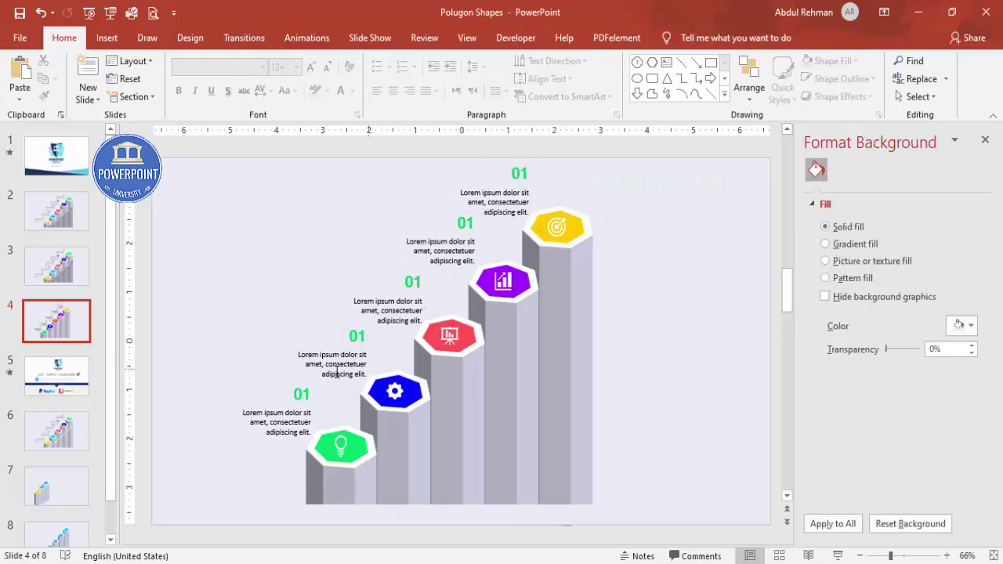
double_click(345, 330)
type("02")
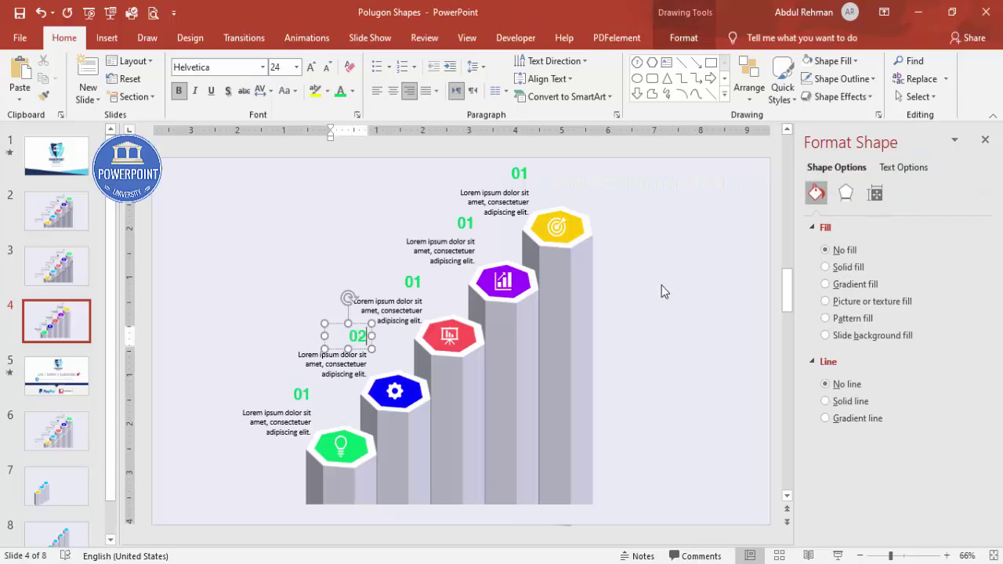
left_click(413, 281)
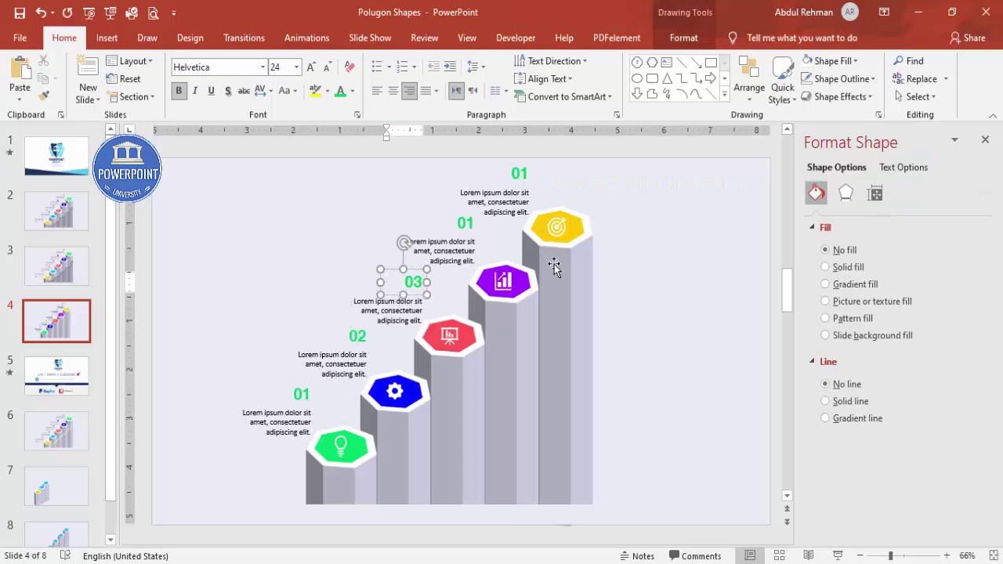
left_click(471, 210)
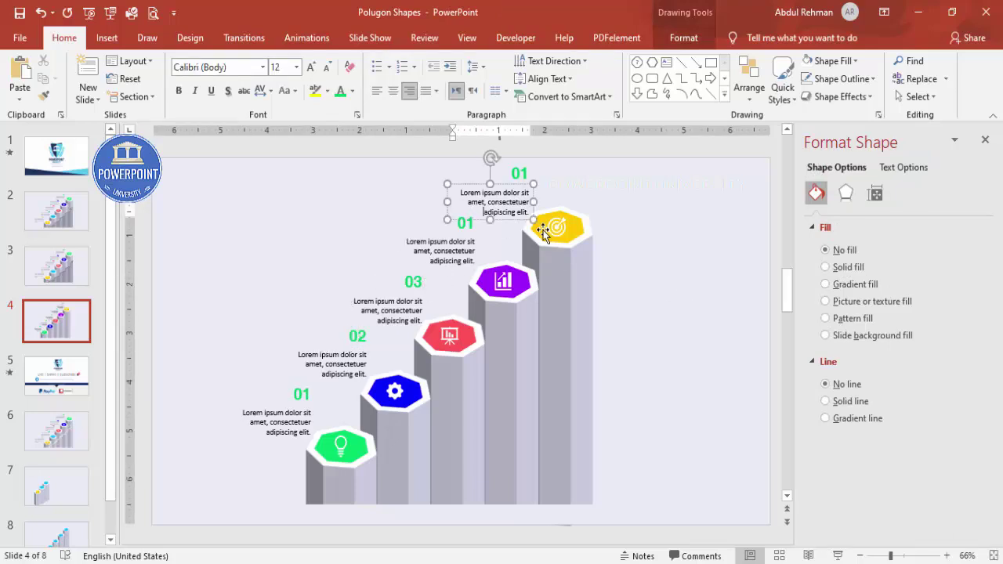
left_click(465, 225)
key("BackSpace")
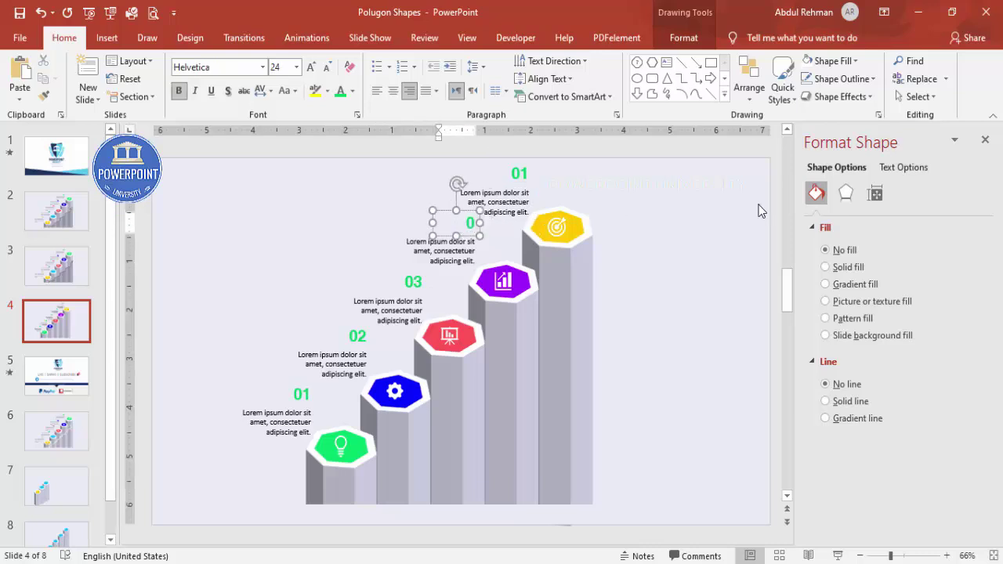
left_click(524, 174)
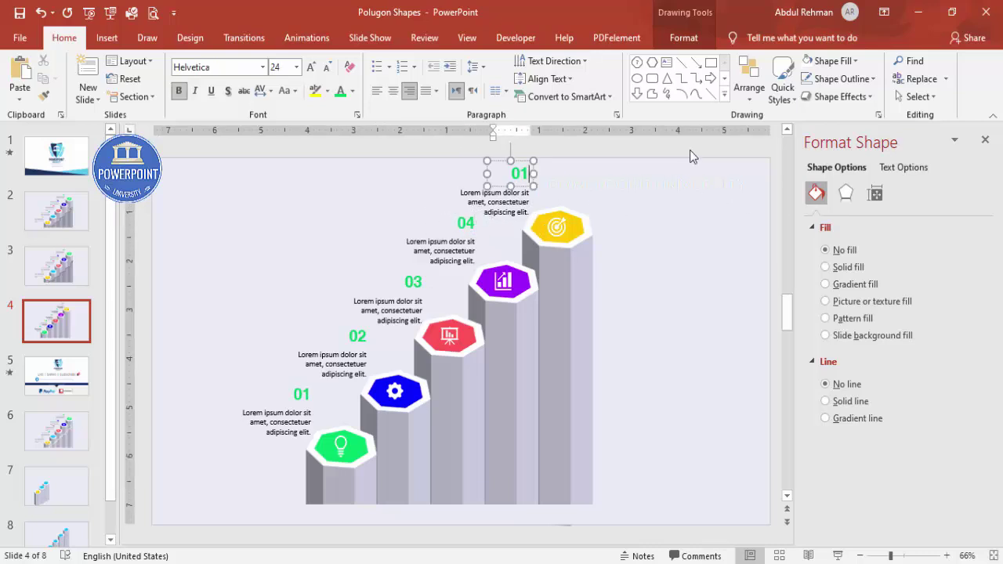
type("5")
Color the 05 label gold to match the yellow top pillar
left_click(521, 190)
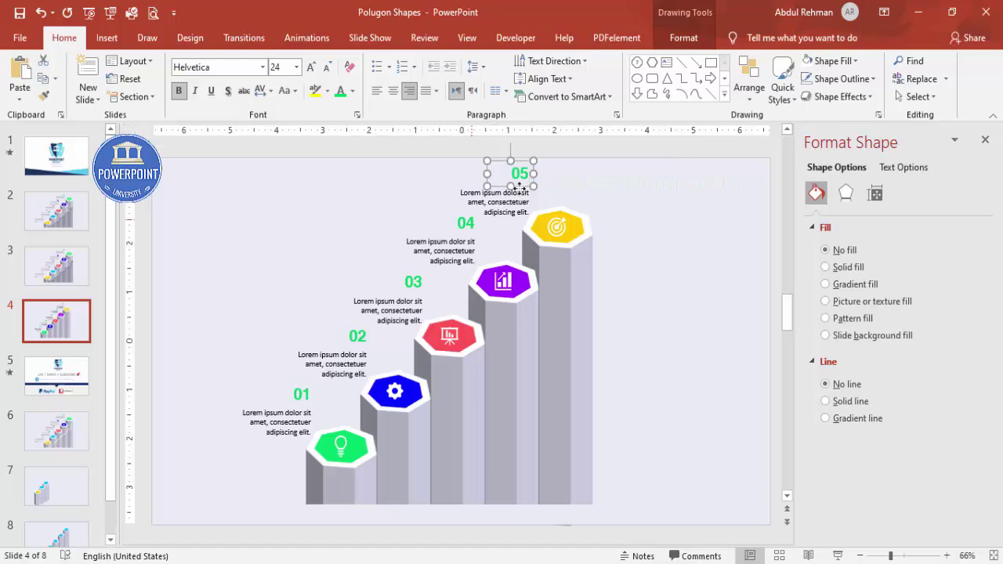
left_click(352, 92)
left_click(365, 213)
left_click(466, 223)
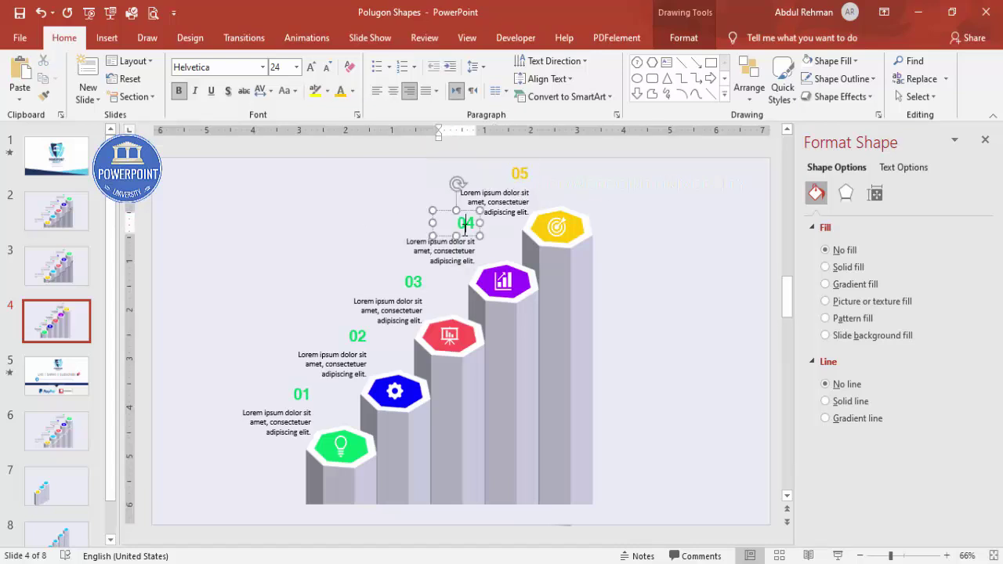
Color the 04 label purple, 03 red and 02 blue from the recent font colors
left_click(352, 91)
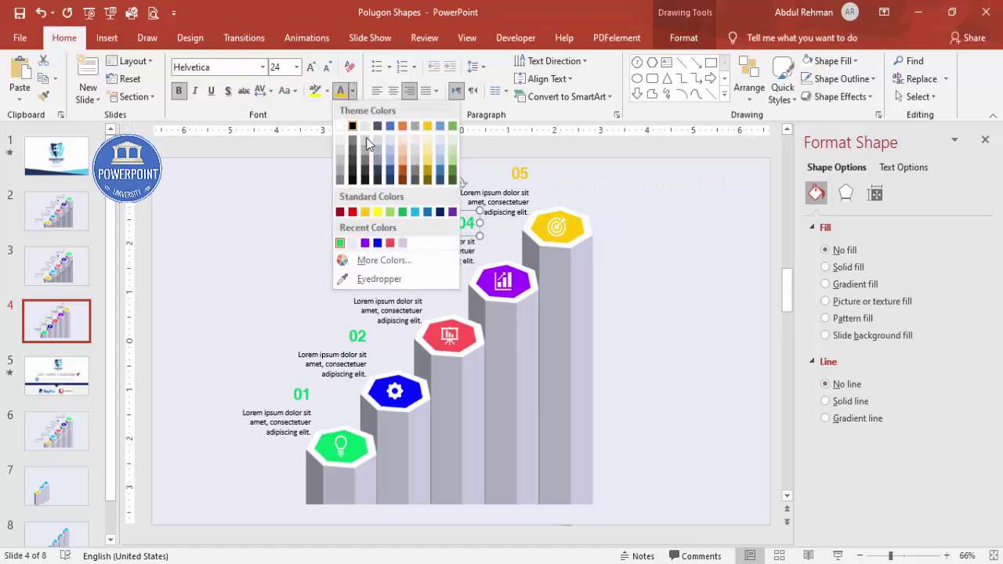
left_click(366, 239)
left_click(414, 283)
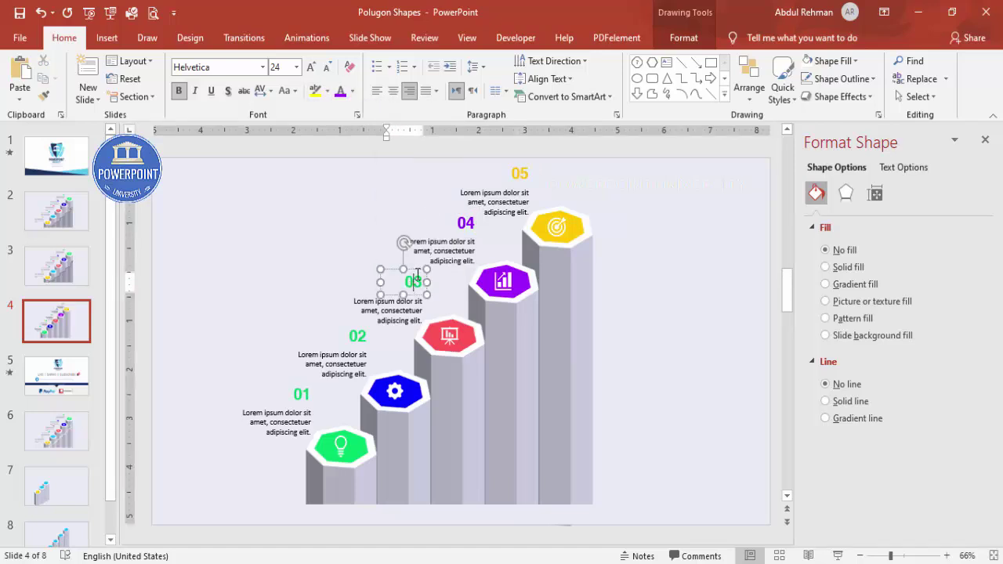
left_click(352, 92)
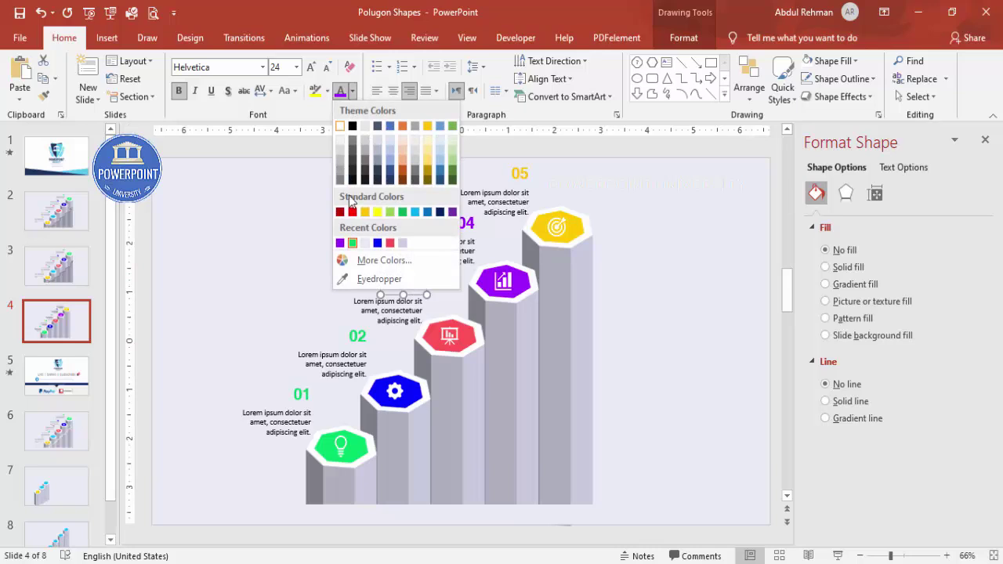
left_click(390, 244)
left_click(358, 335)
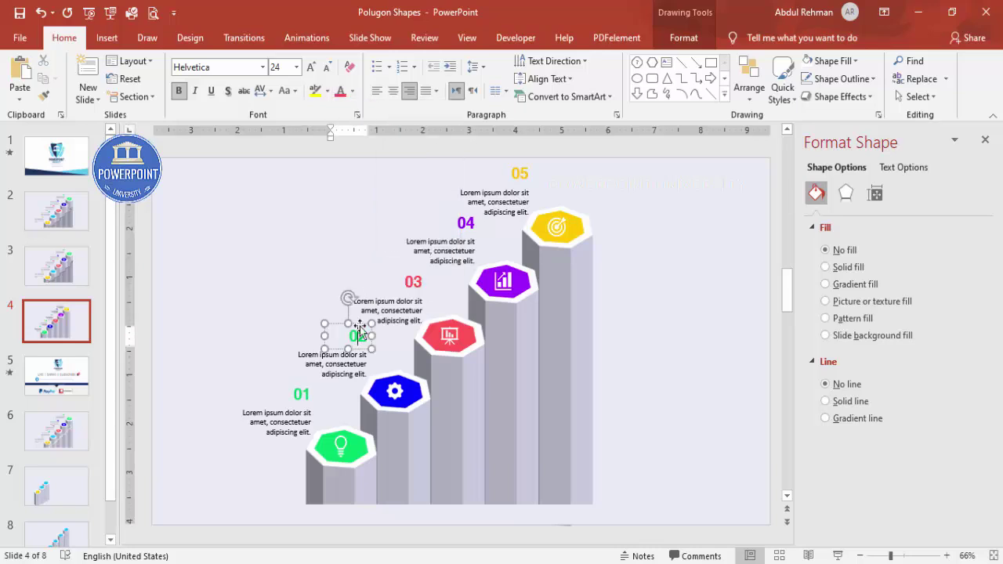
left_click(350, 92)
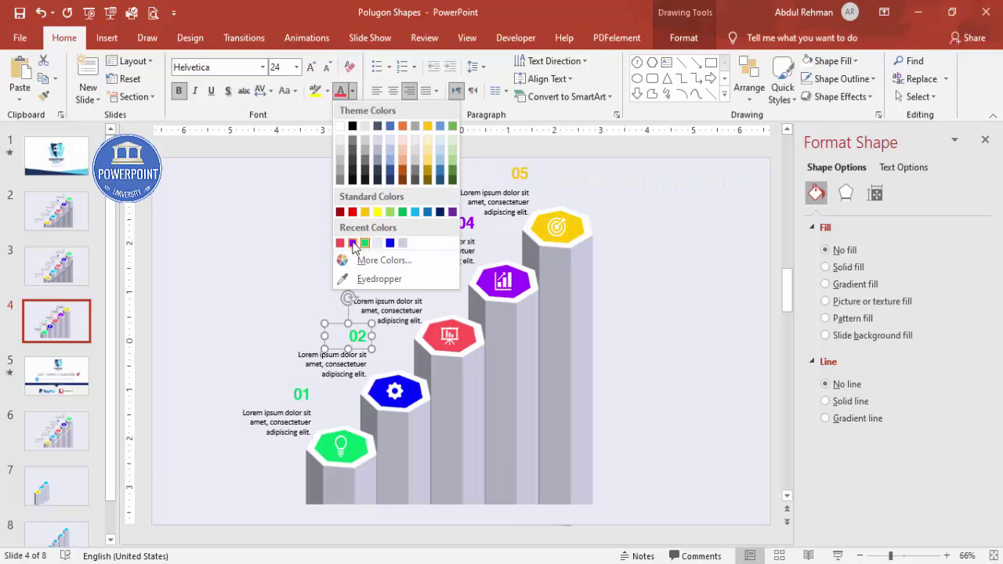
left_click(353, 243)
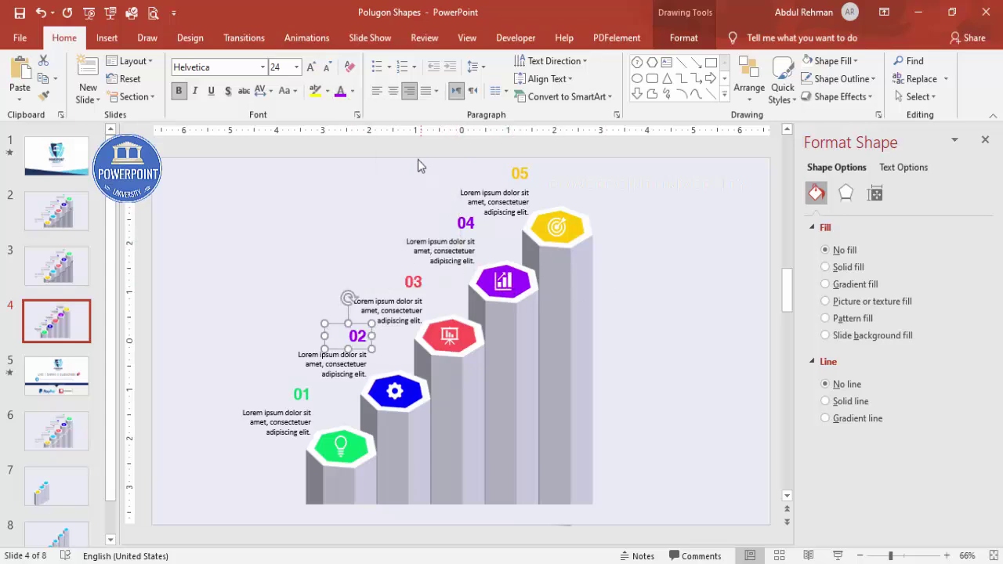
left_click(352, 91)
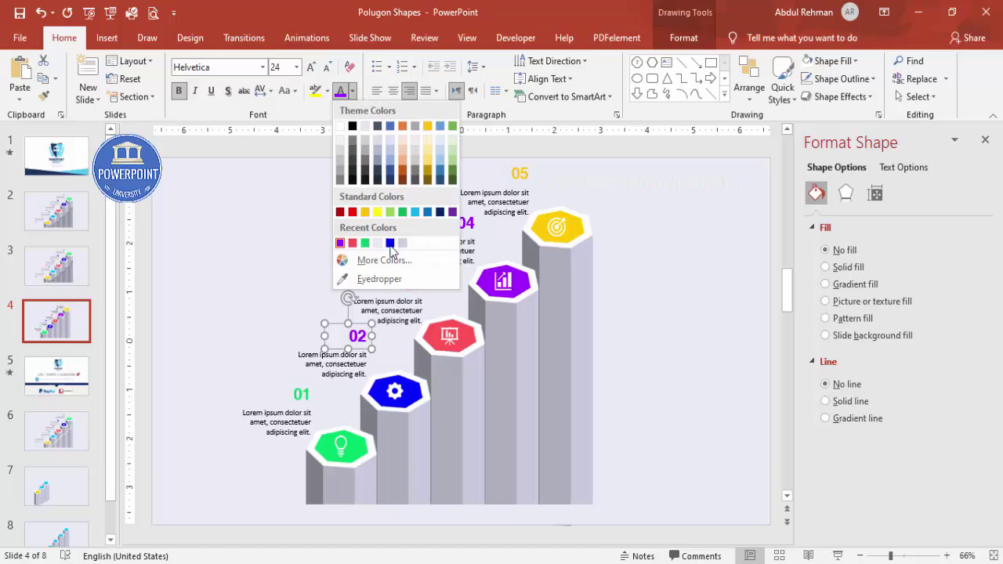
left_click(391, 245)
left_click(659, 308)
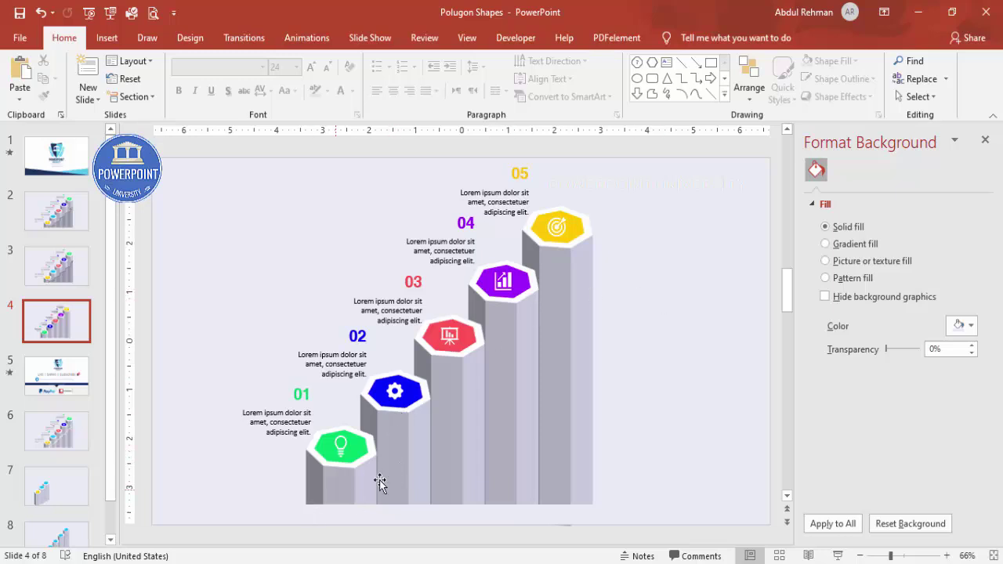
Start a Freeform line at a larger zoom, placing step corners up across the pillars
left_click(108, 38)
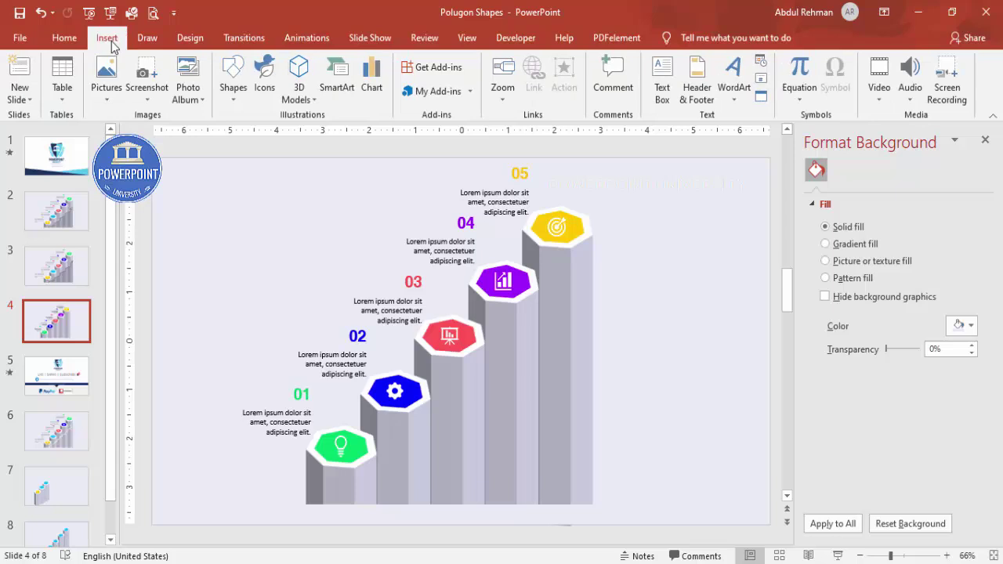
left_click(231, 100)
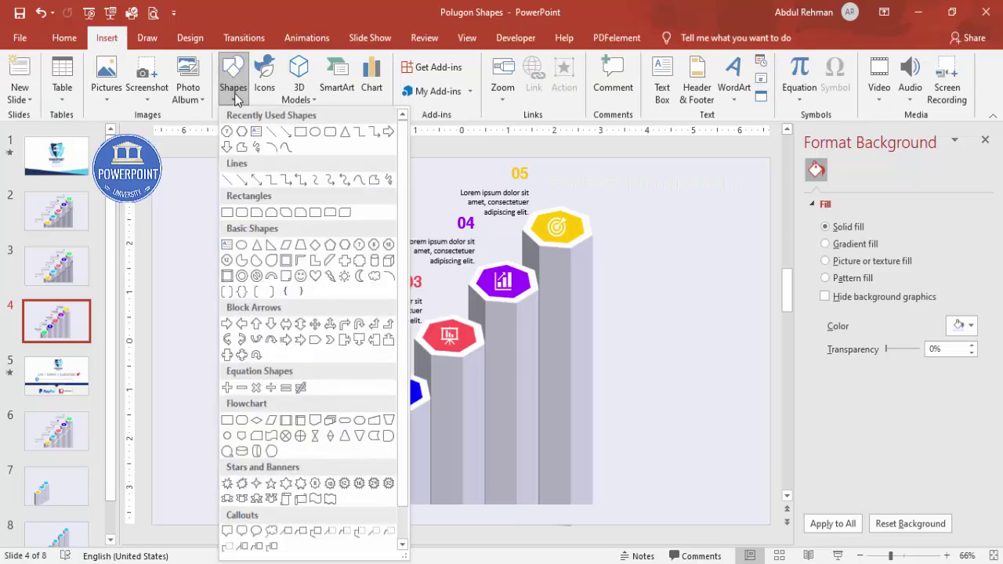
left_click(376, 182)
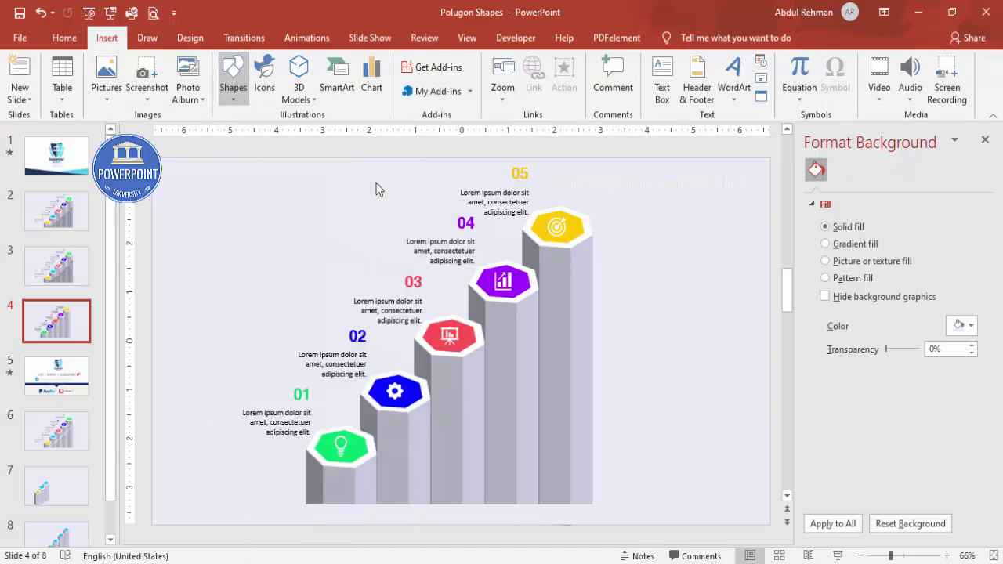
left_click(947, 556)
left_click(947, 555)
scroll(729, 446, "down", 1)
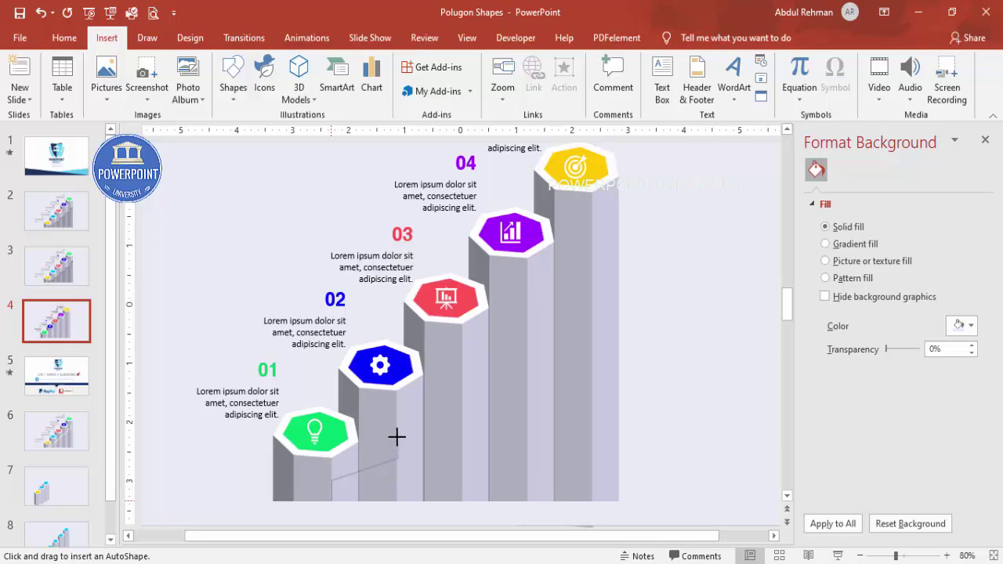
left_click(463, 386)
left_click(529, 318)
left_click(594, 295)
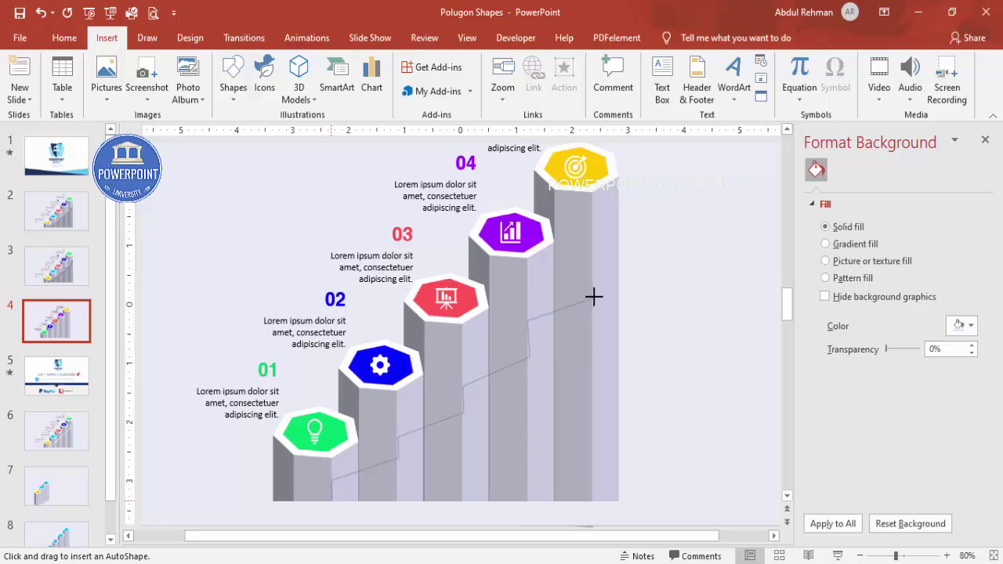
Finish the stepped line at the top pillar and add a sized end arrowhead
double_click(594, 253)
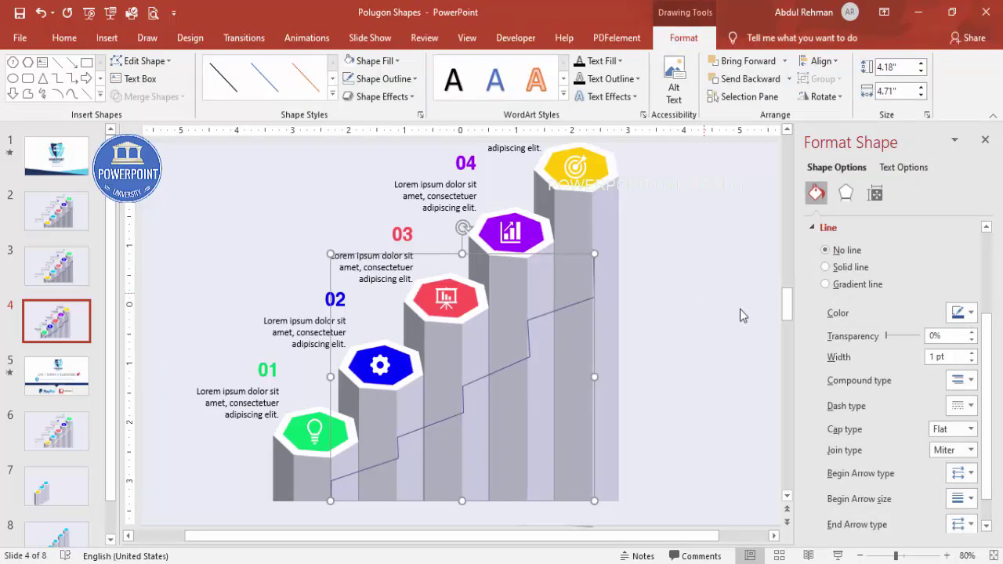
scroll(1001, 462, "down", 1)
left_click(962, 490)
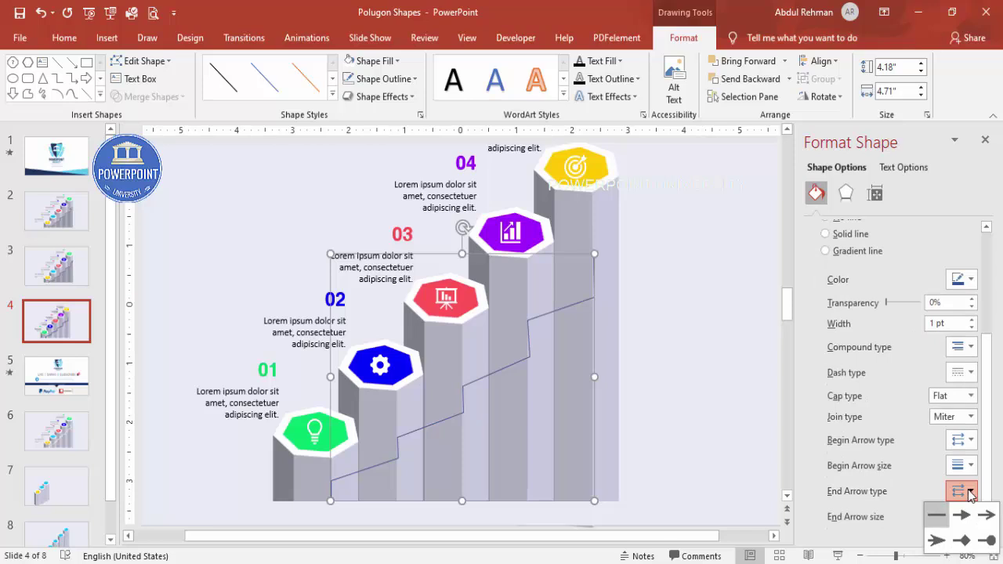
left_click(940, 538)
left_click(962, 517)
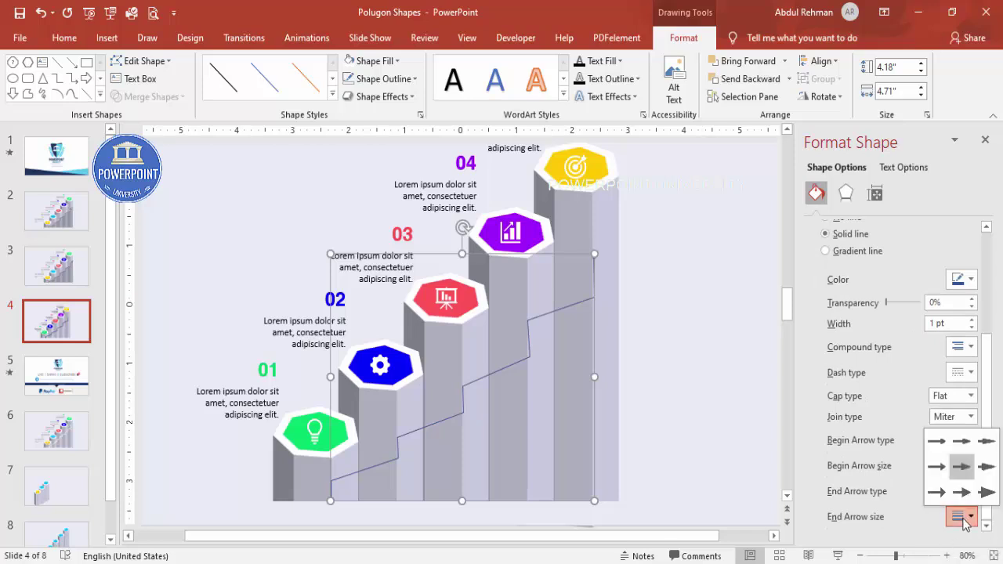
left_click(985, 493)
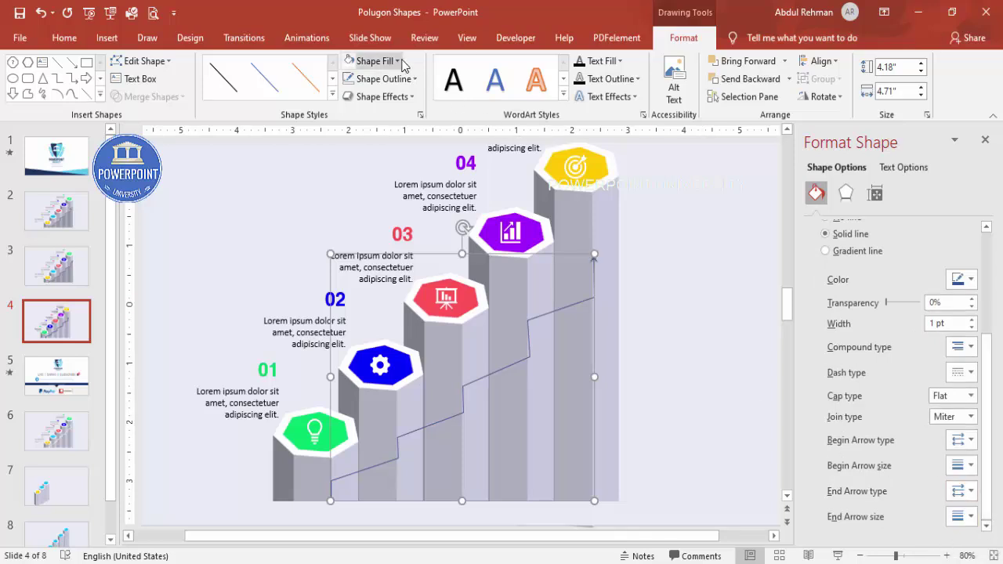
Make the arrow outline black and 3.75 pt wide, undoing an accidental black fill
left_click(389, 62)
left_click(360, 95)
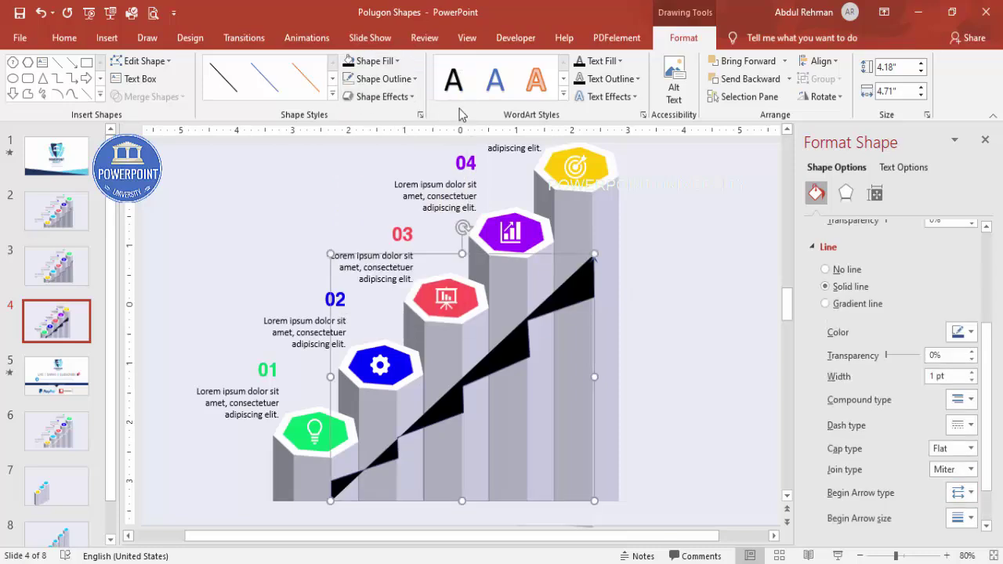
key("ctrl+z")
left_click(383, 78)
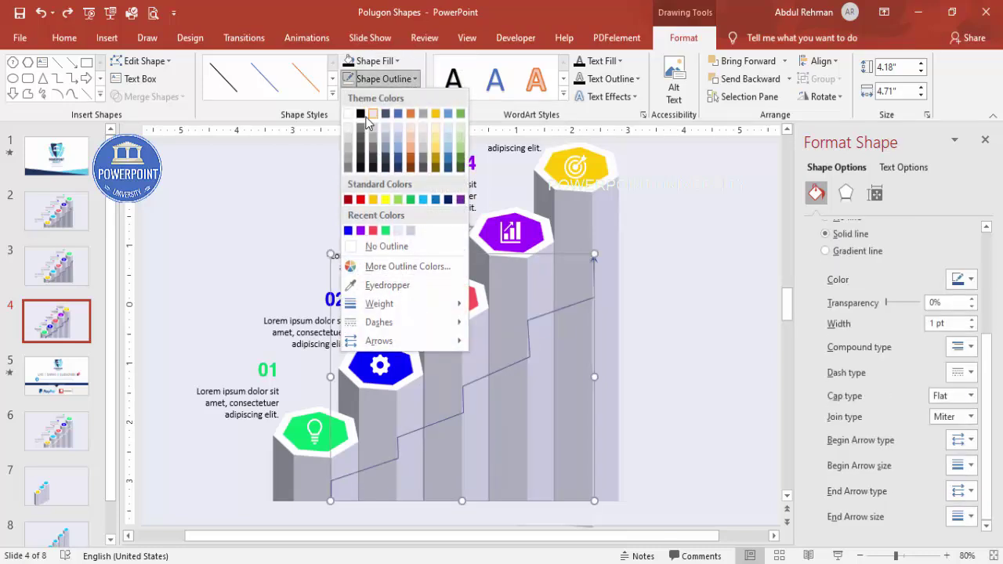
left_click(361, 114)
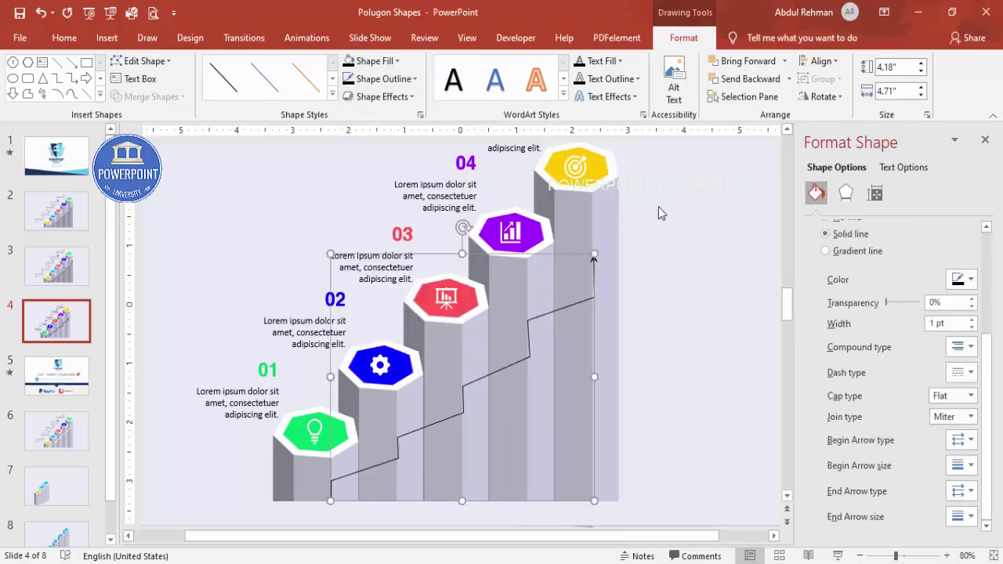
left_click(972, 319)
left_click(972, 320)
left_click(972, 320)
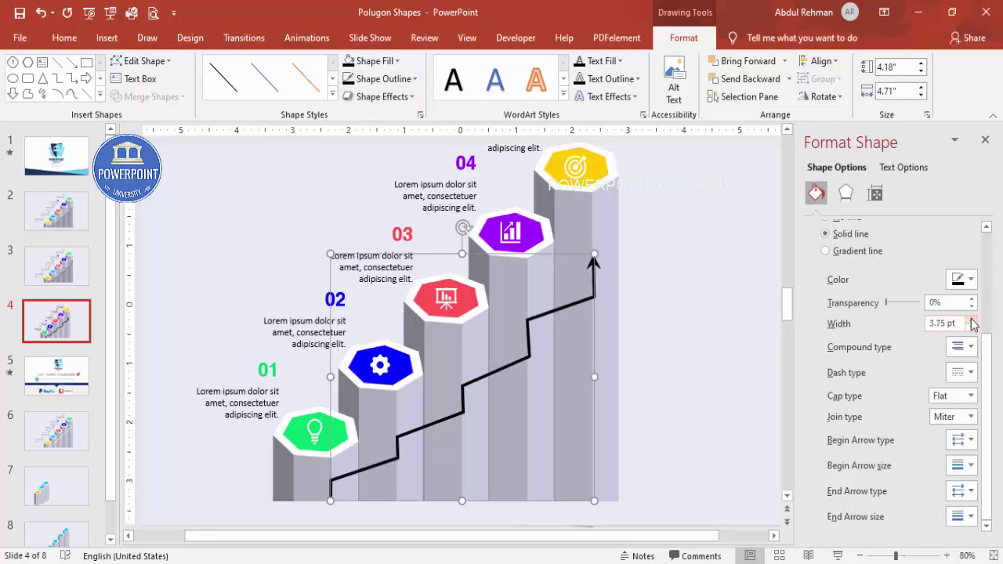